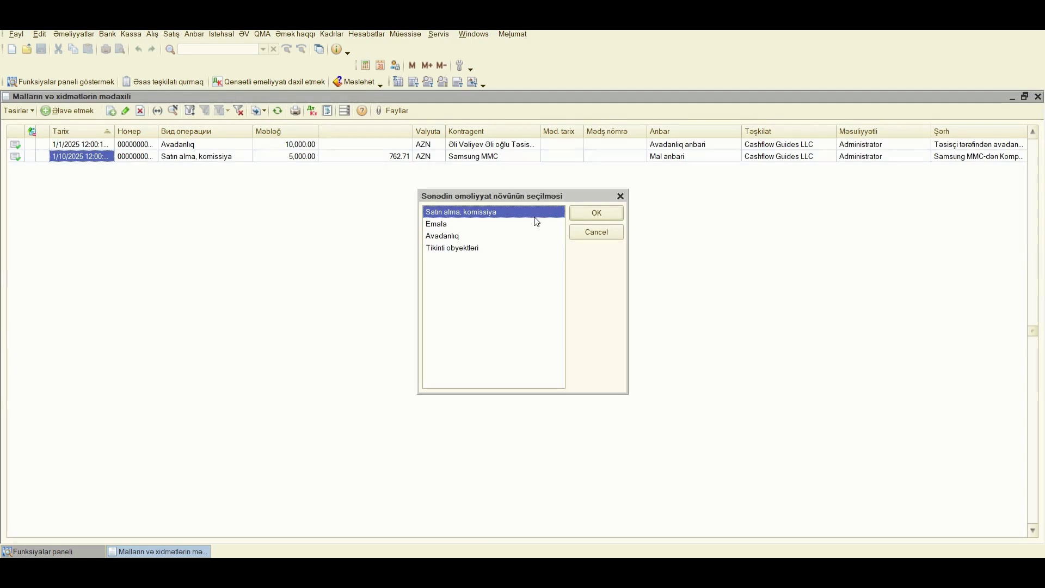
Create a Satın alma, komissiya receipt and set its counterparty to Ayna reklam MMC from Cashflow Guides LLC's Digər kontragentlər folder
click(592, 217)
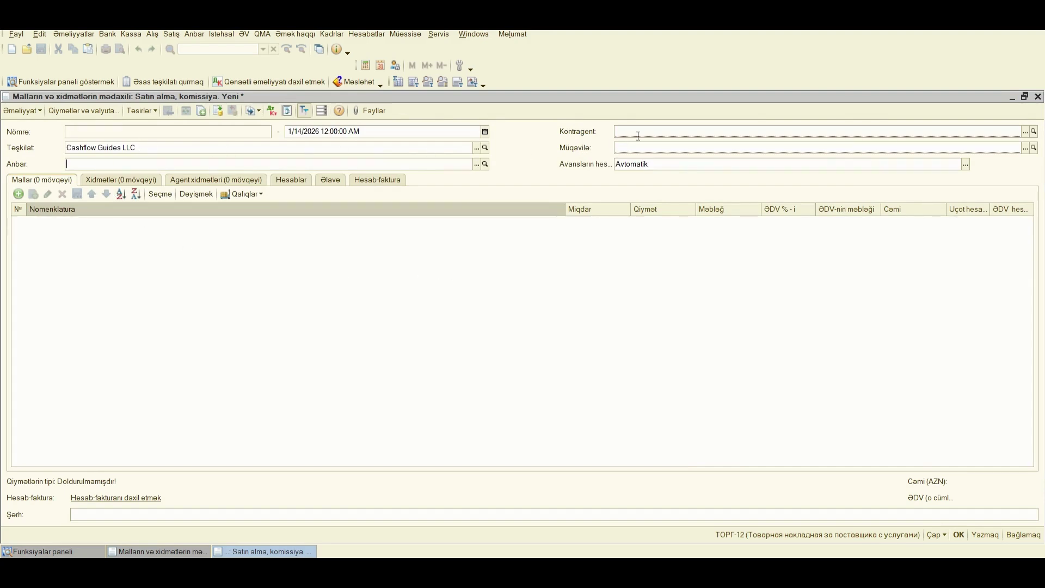
click(1026, 131)
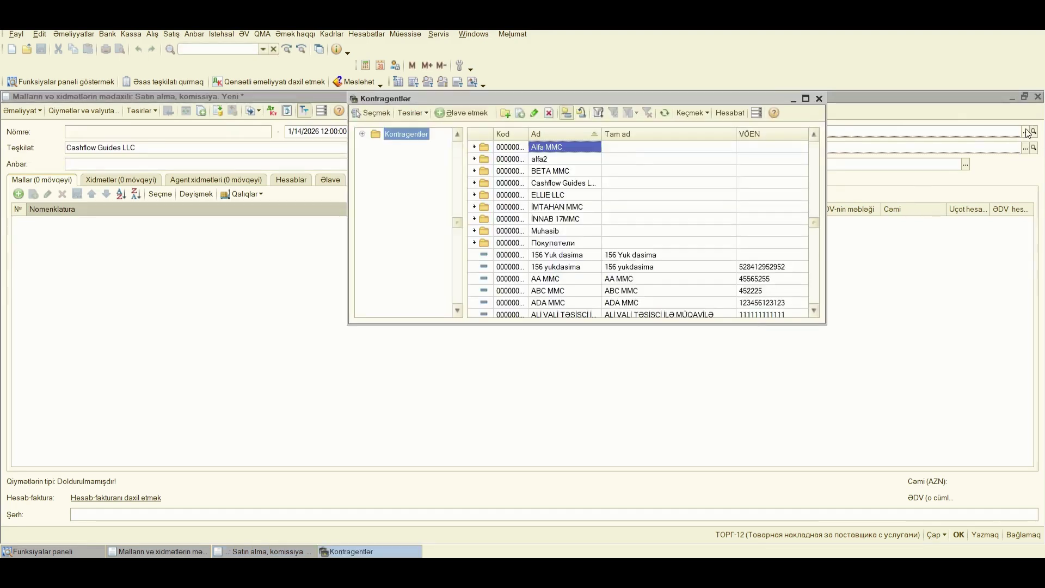
double_click(560, 186)
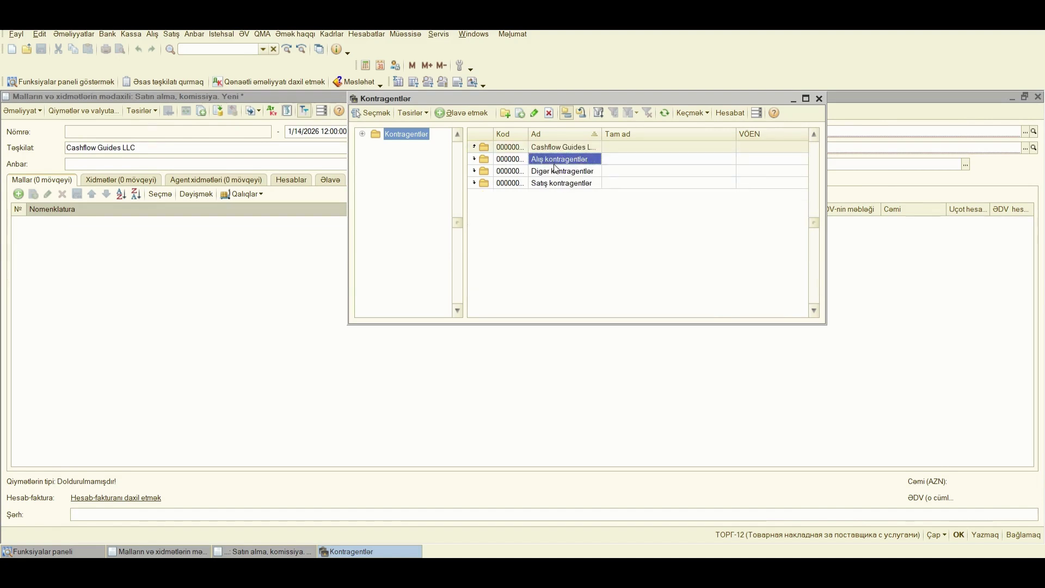
click(559, 174)
double_click(558, 171)
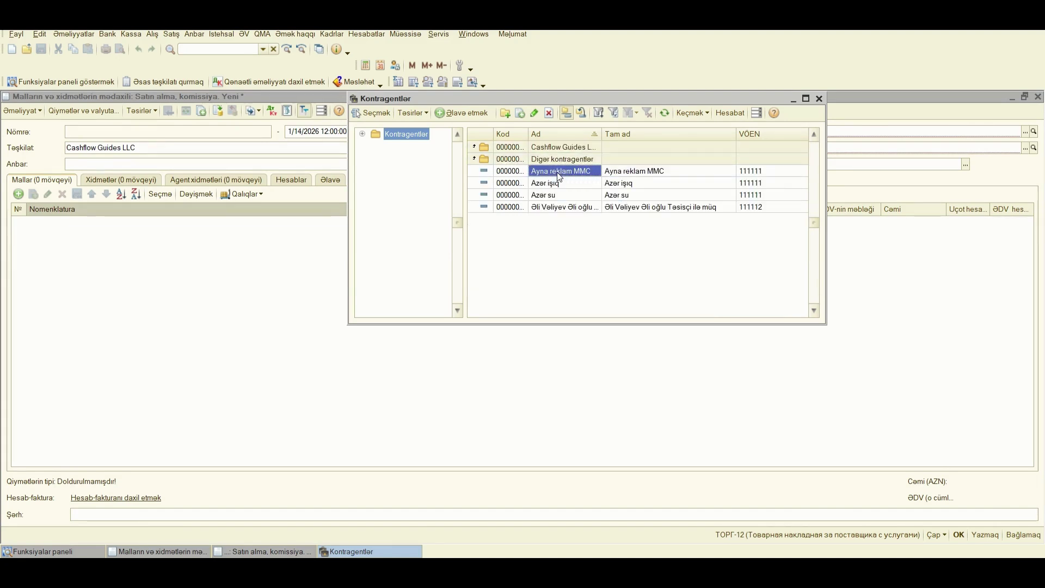
double_click(558, 173)
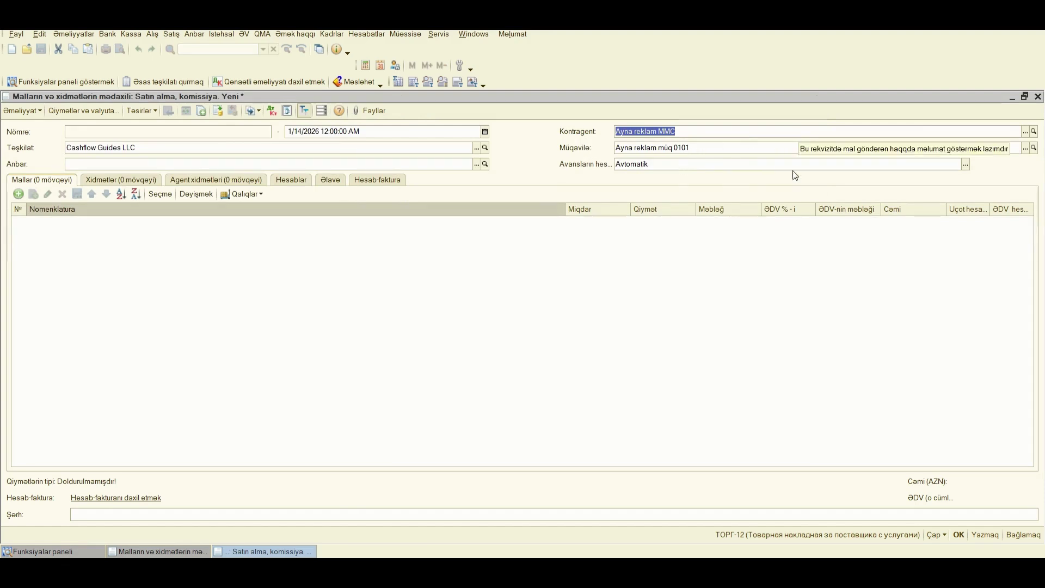
click(477, 170)
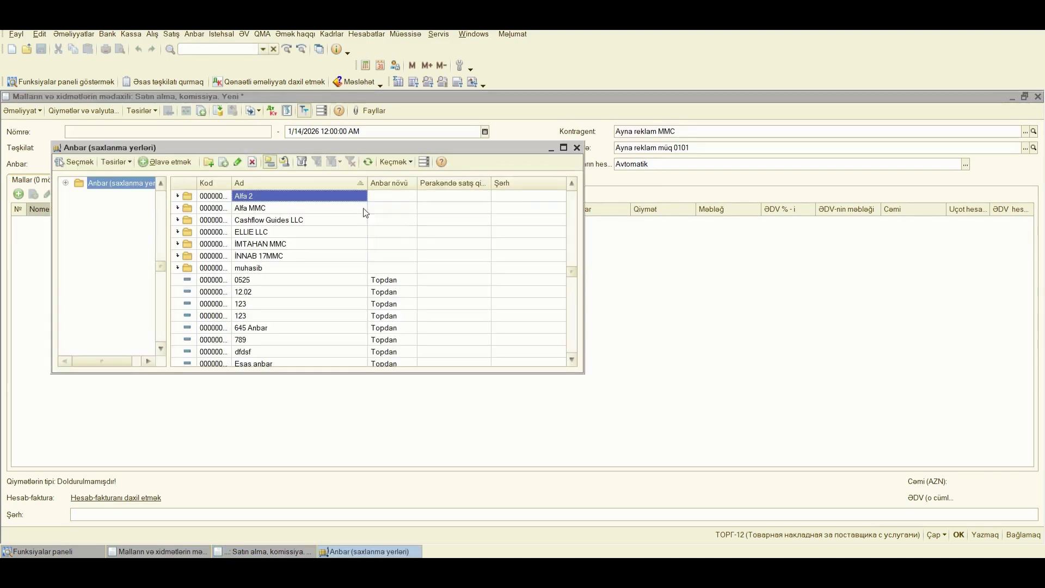
double_click(282, 223)
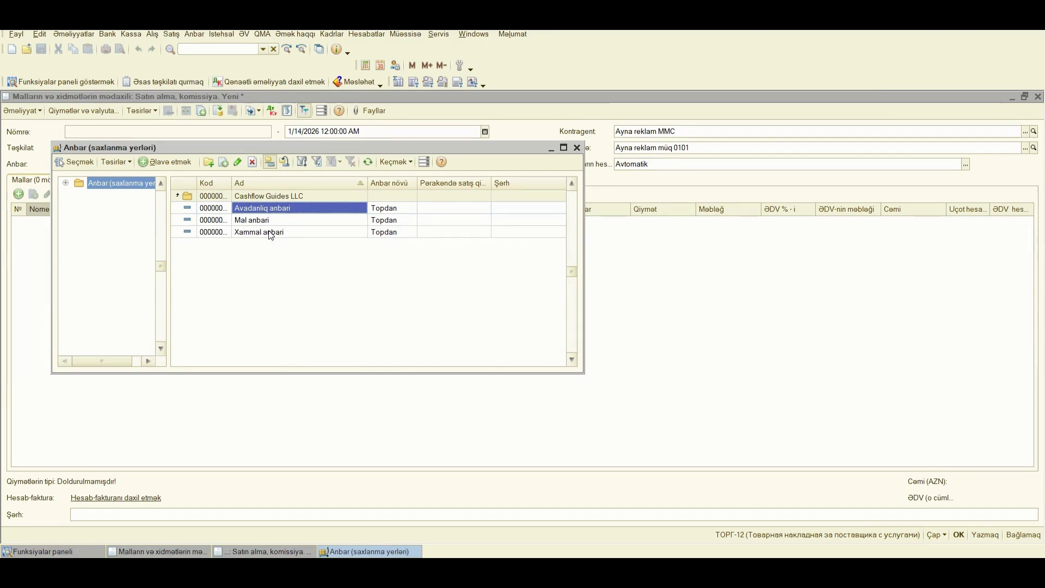
click(576, 149)
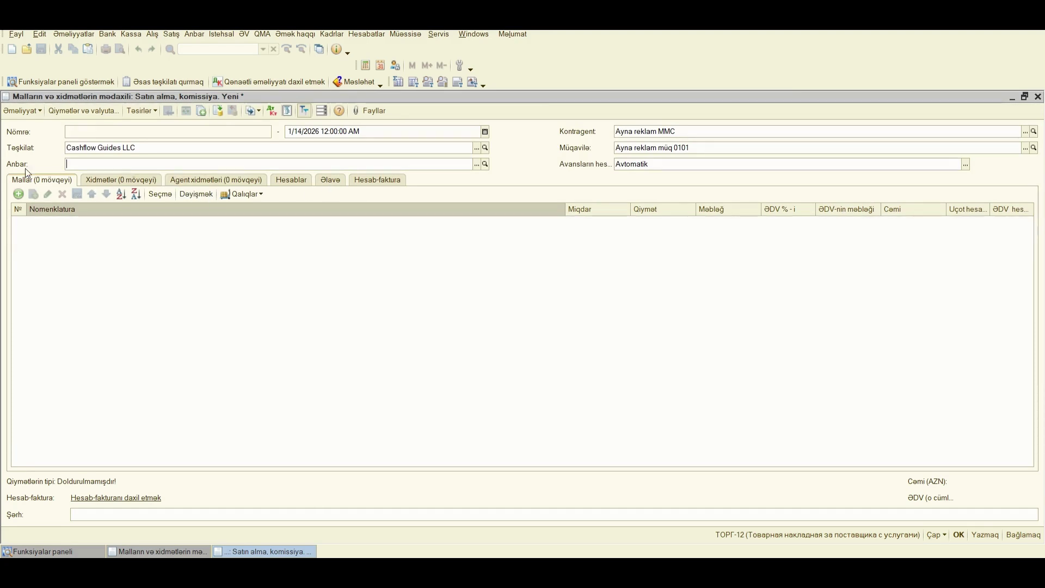
Add a new row to the receipt's services table (Xidmətlər)
click(103, 182)
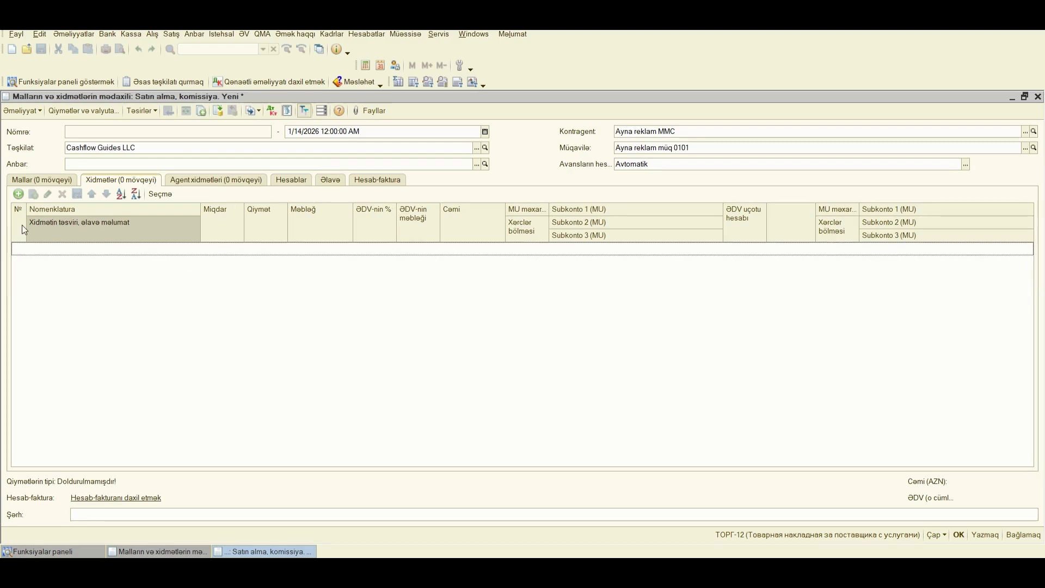
click(18, 194)
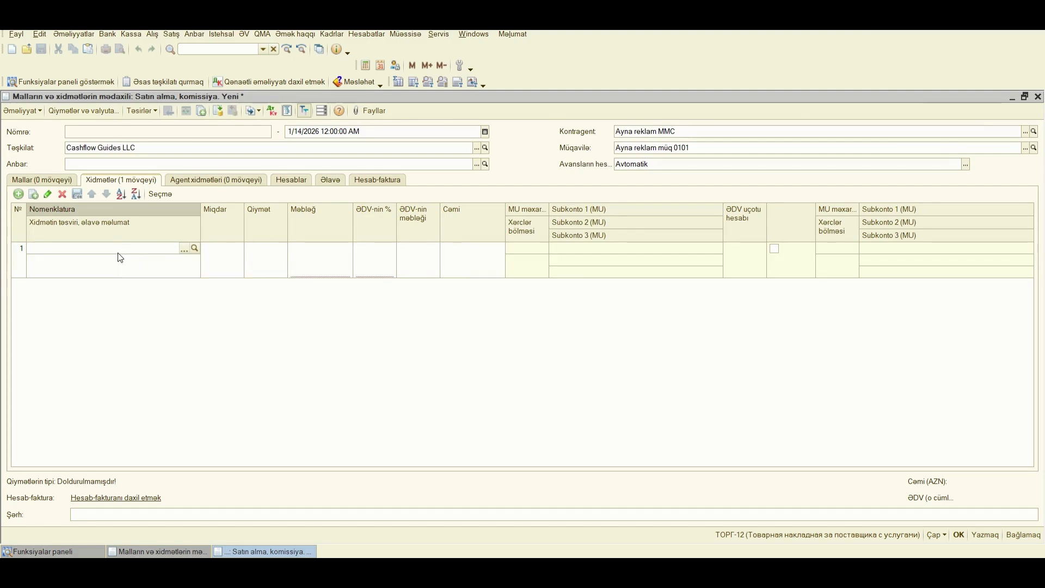
text(ayna mmvc)
key(BackSpace)
key(BackSpace)
key(BackSpace)
key(BackSpace)
key(BackSpace)
key(BackSpace)
key(BackSpace)
key(BackSpace)
Set the service row's item to Reklam xidmeti from the Cashflow Guides folder under Услуги-xidmət
click(184, 249)
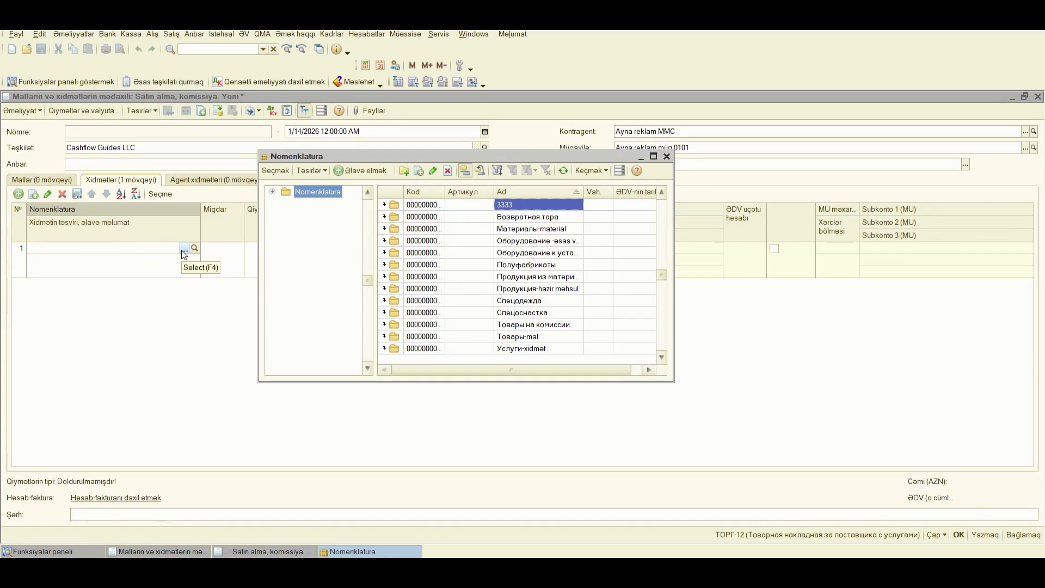
double_click(523, 349)
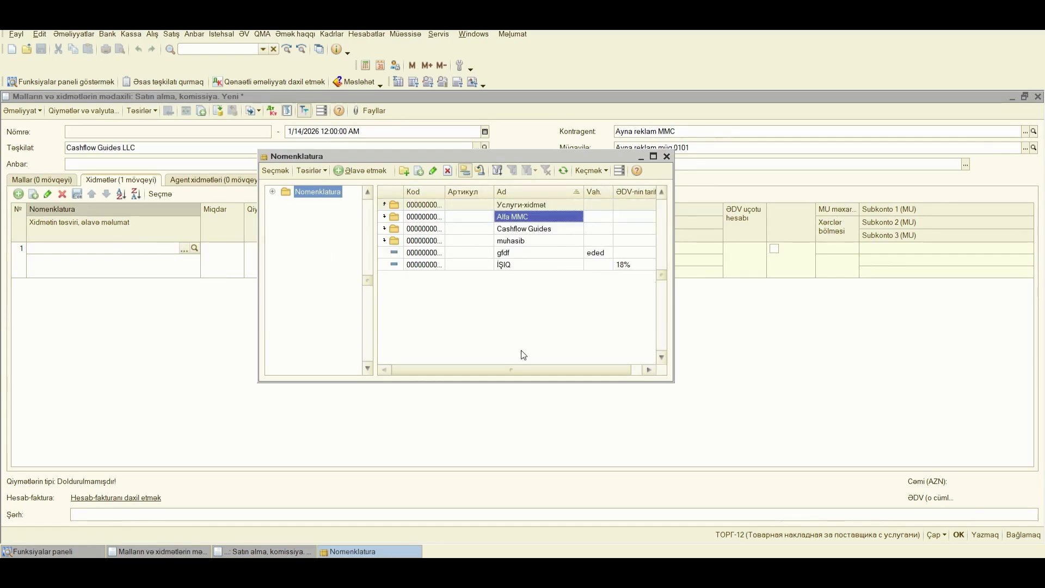
double_click(530, 228)
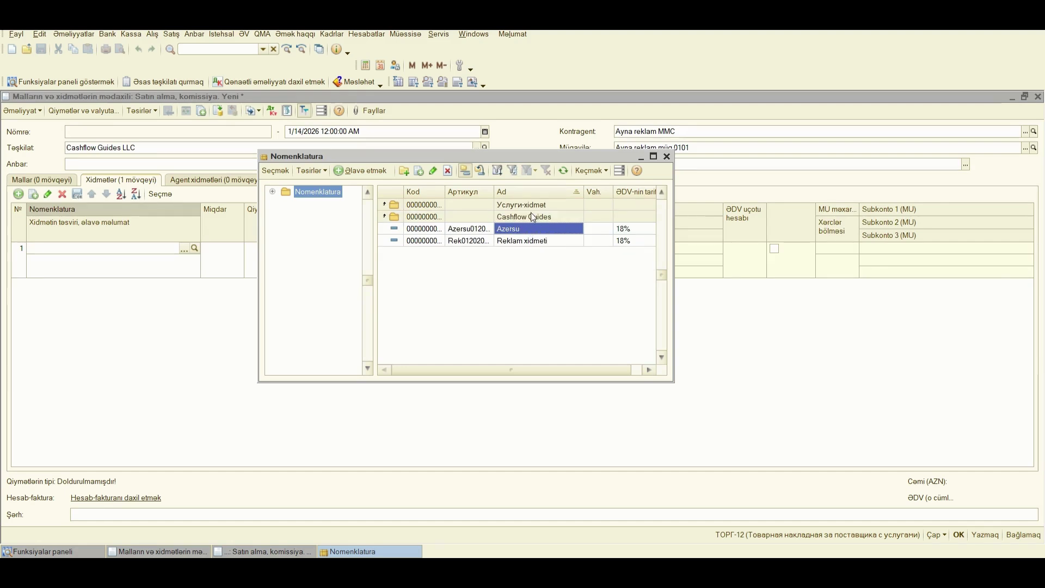
double_click(549, 240)
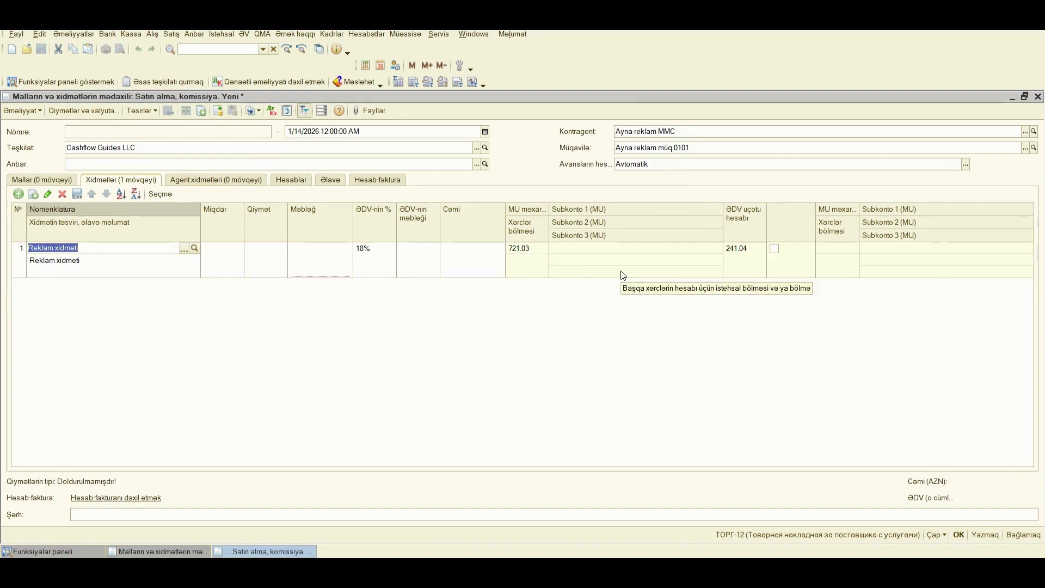
Enter a quantity of 1 and a price of 300 for the Reklam xidmeti row
click(228, 250)
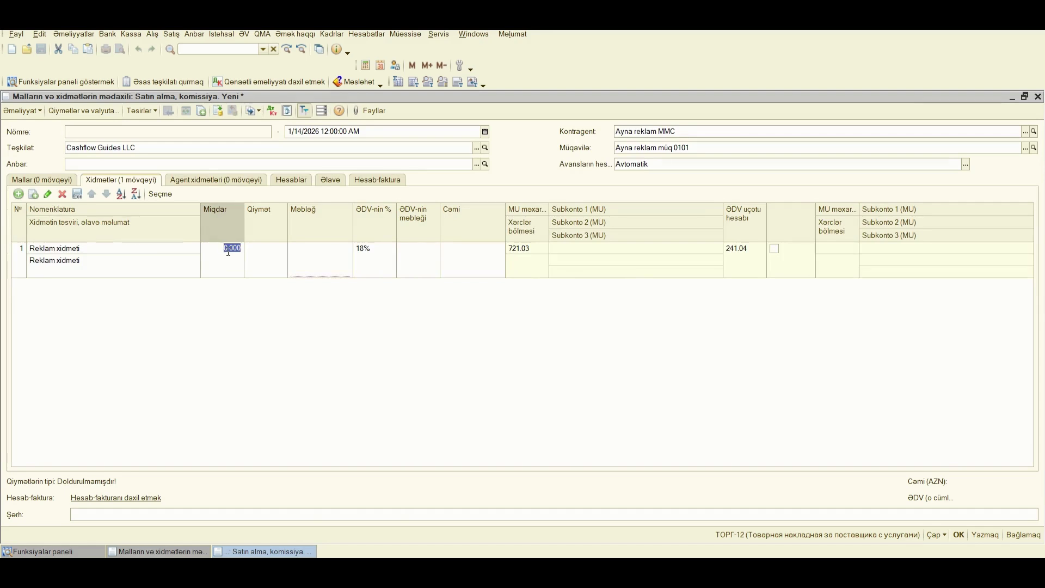
text(1)
click(274, 250)
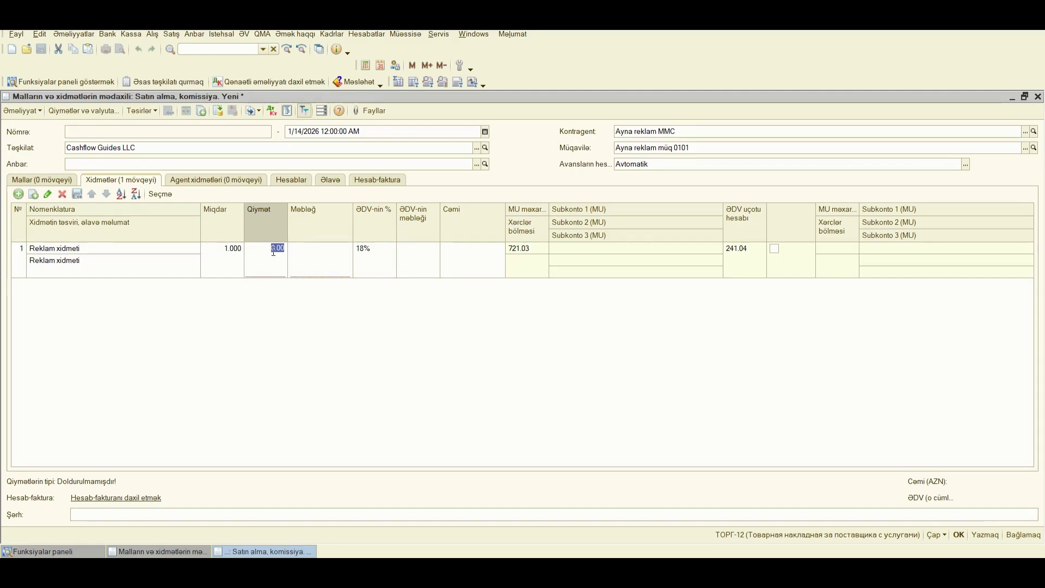
click(273, 250)
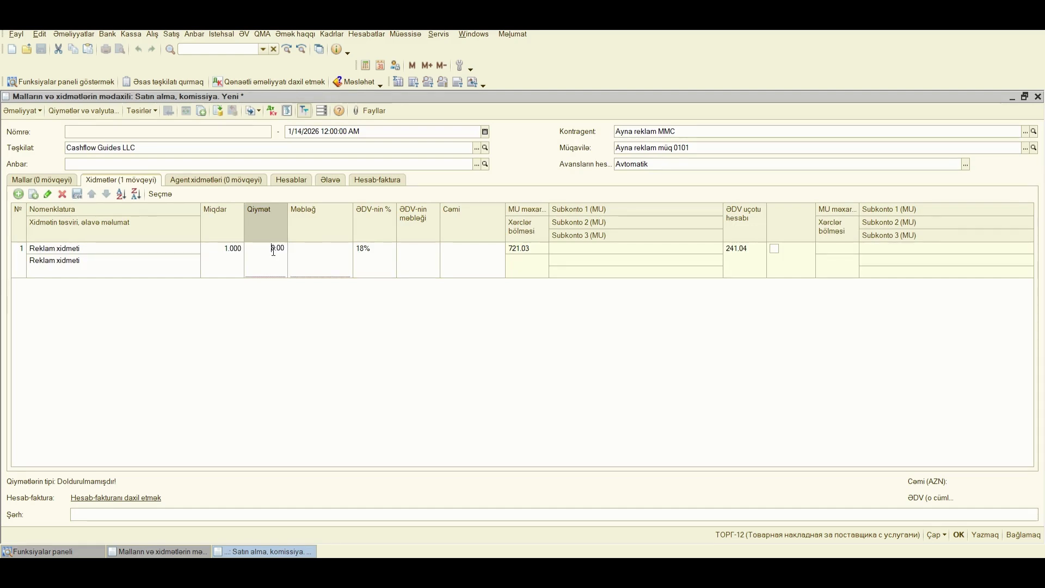
text(30)
key(Return)
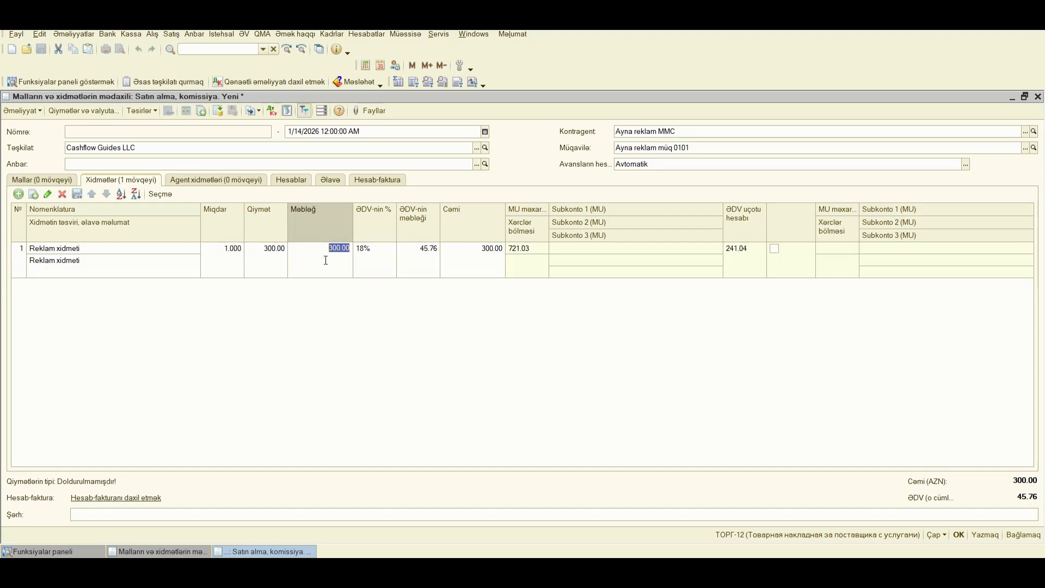
Clear the price and reset the quantity to 0 in the Reklam xidmeti row
click(277, 250)
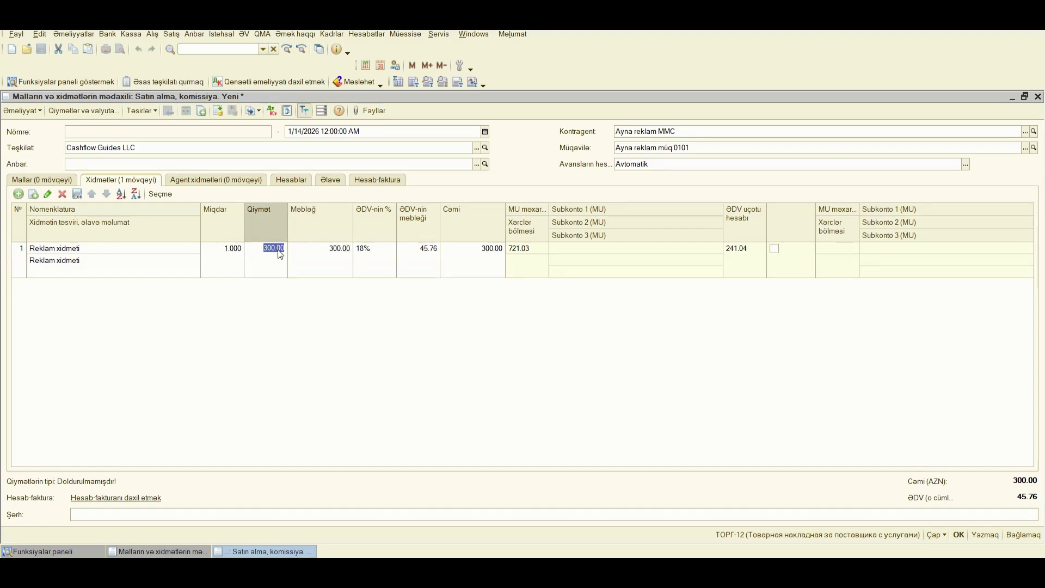
key(BackSpace)
click(220, 249)
text(0)
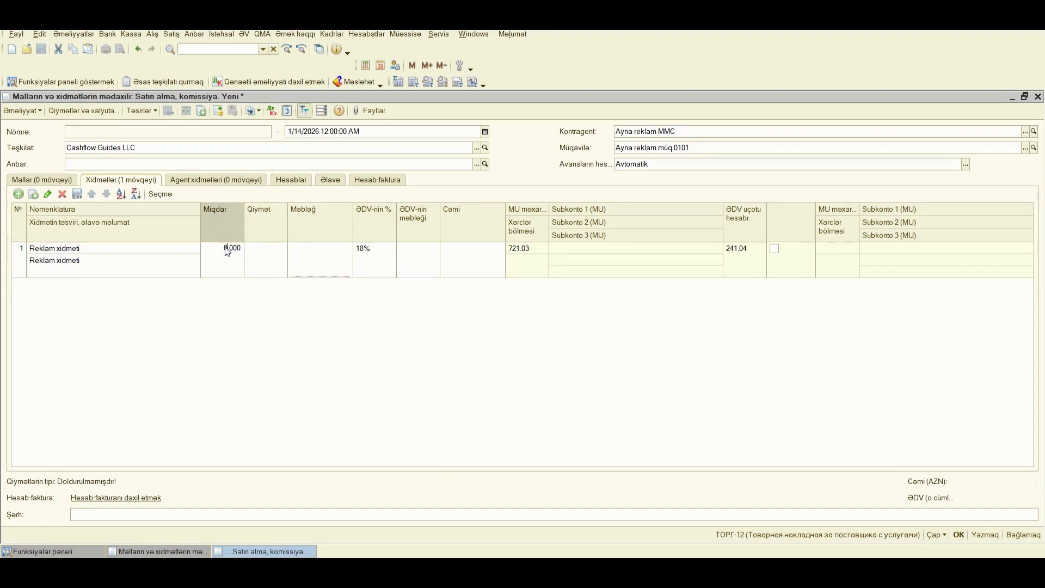
click(286, 317)
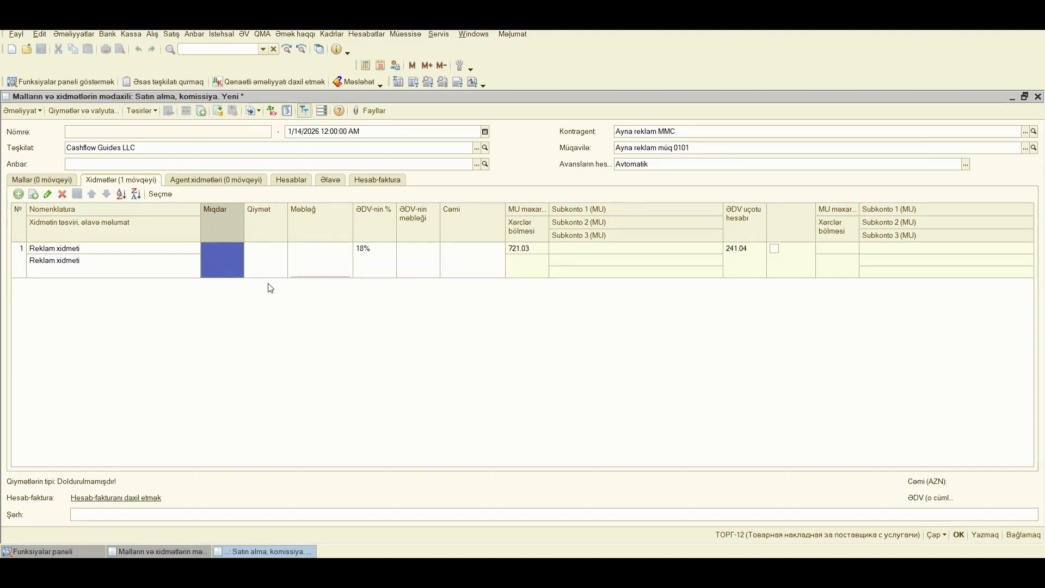
Turn off the Məbləğ ƏDV daxil option in the document's price and currency settings so VAT is added on top
click(91, 113)
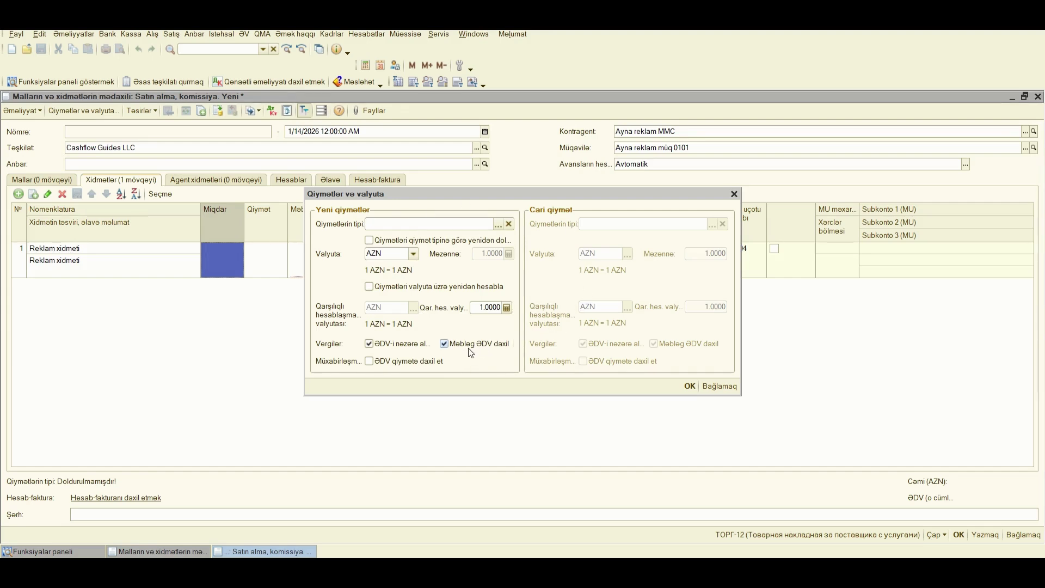
click(447, 346)
click(446, 344)
click(689, 386)
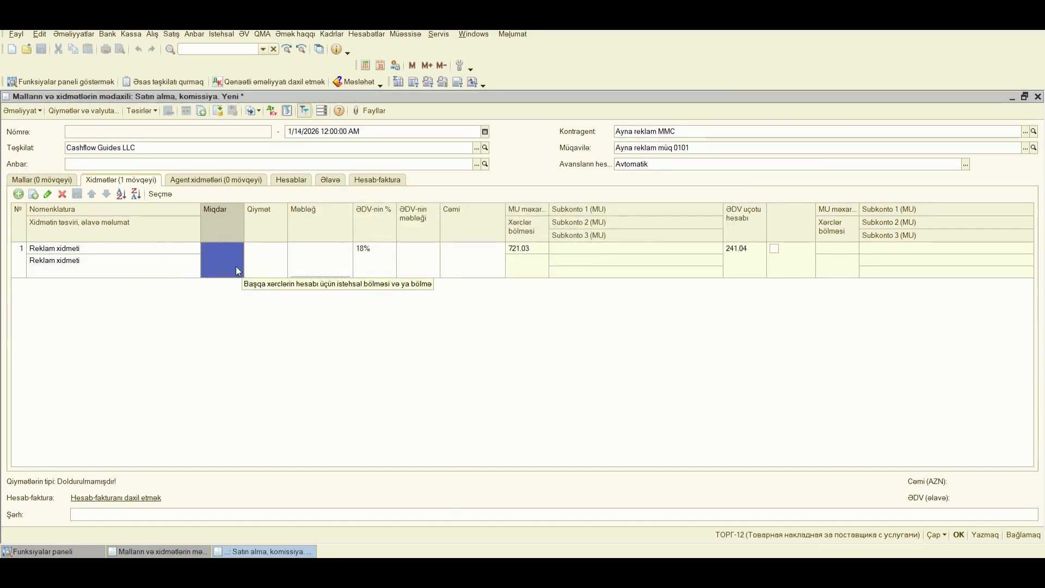
Set the Reklam xidmeti service's quantity to 1 and its price to 300, letting the amount calculate
double_click(227, 256)
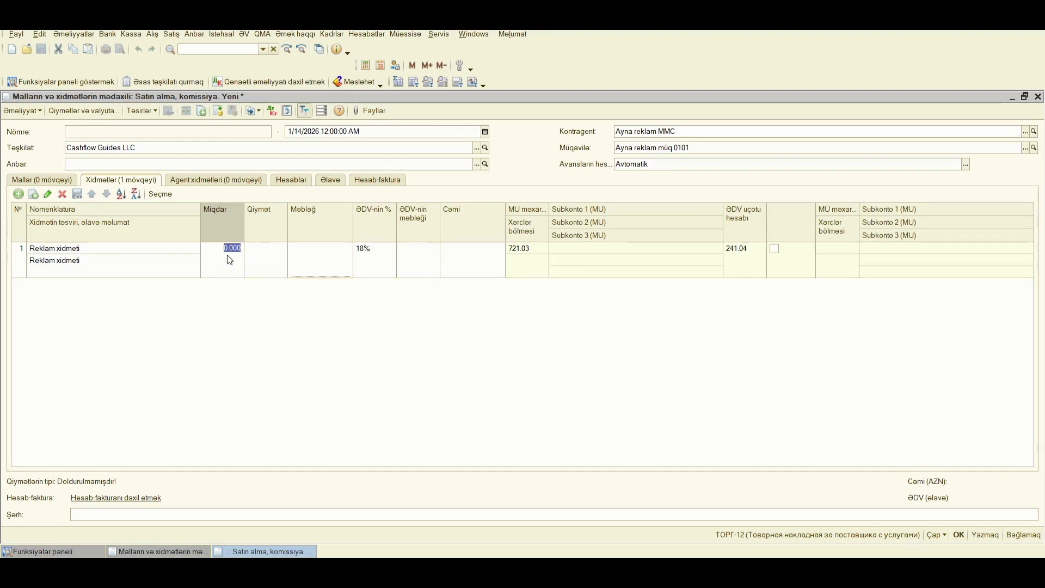
text(1)
double_click(272, 253)
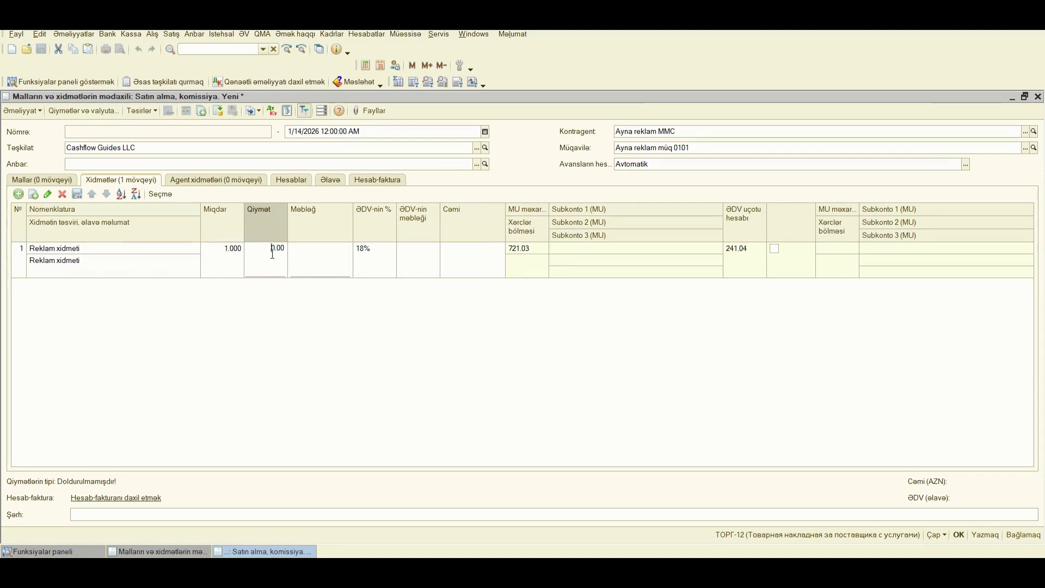
text(300)
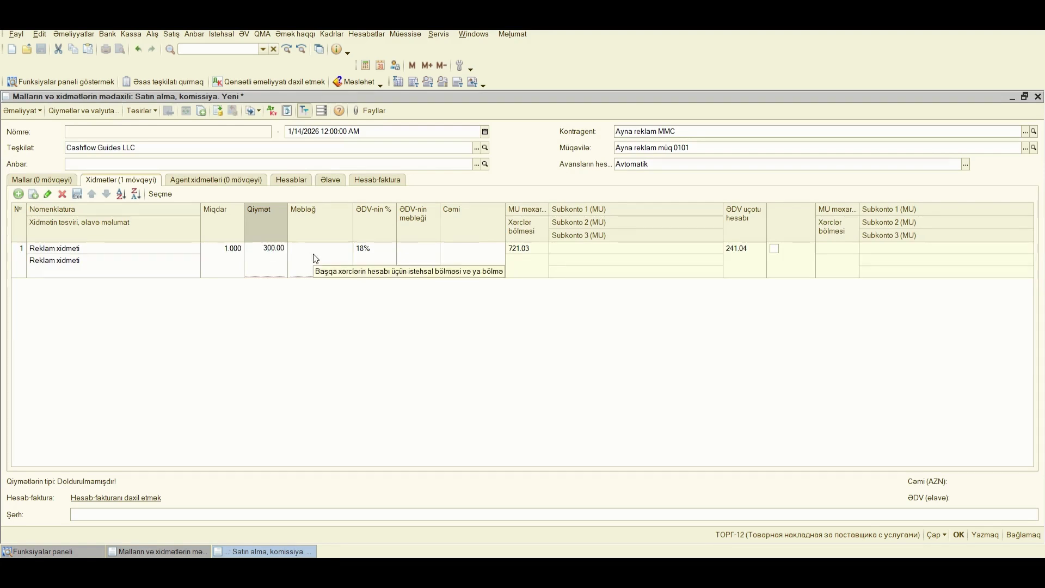
double_click(312, 254)
click(347, 351)
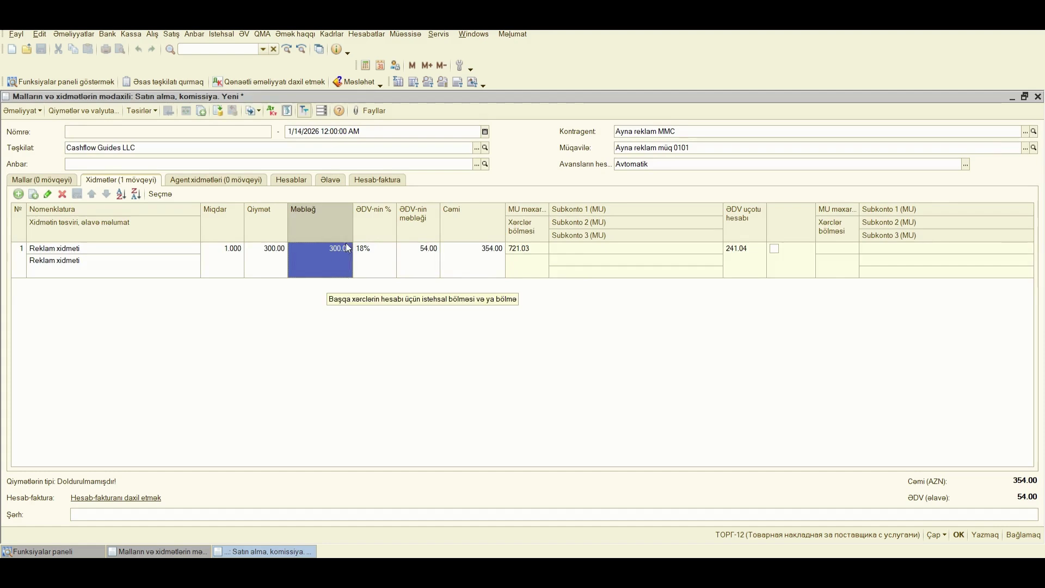
Check the service row's VAT amount and total against the VAT options in the price and currency settings
click(421, 262)
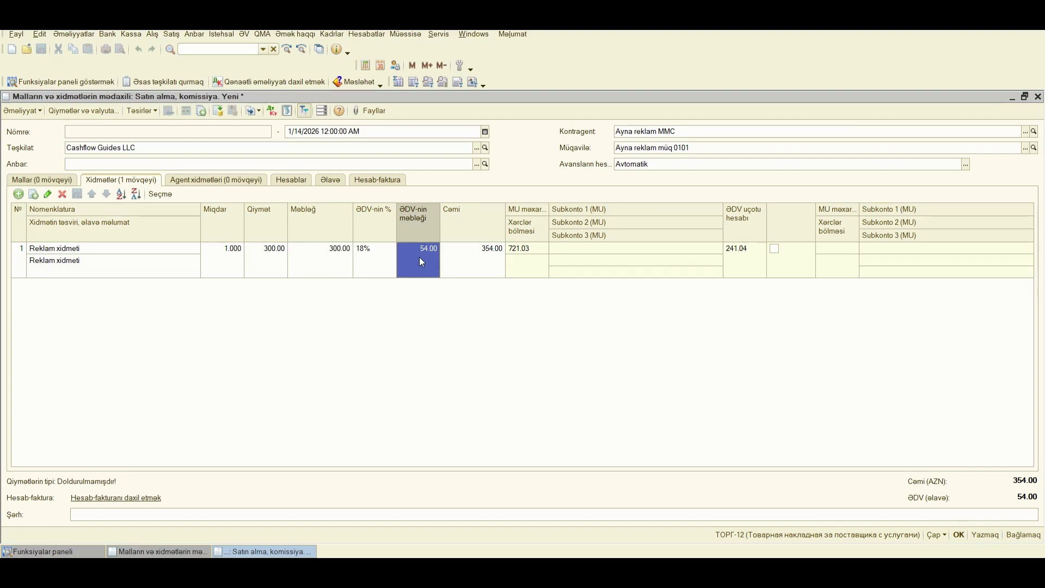
click(496, 265)
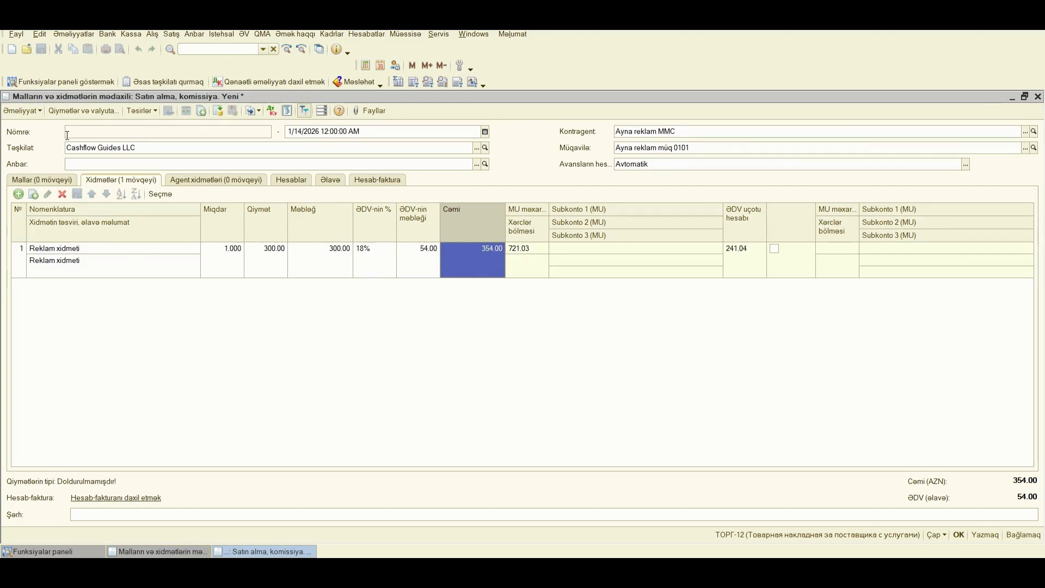
click(89, 113)
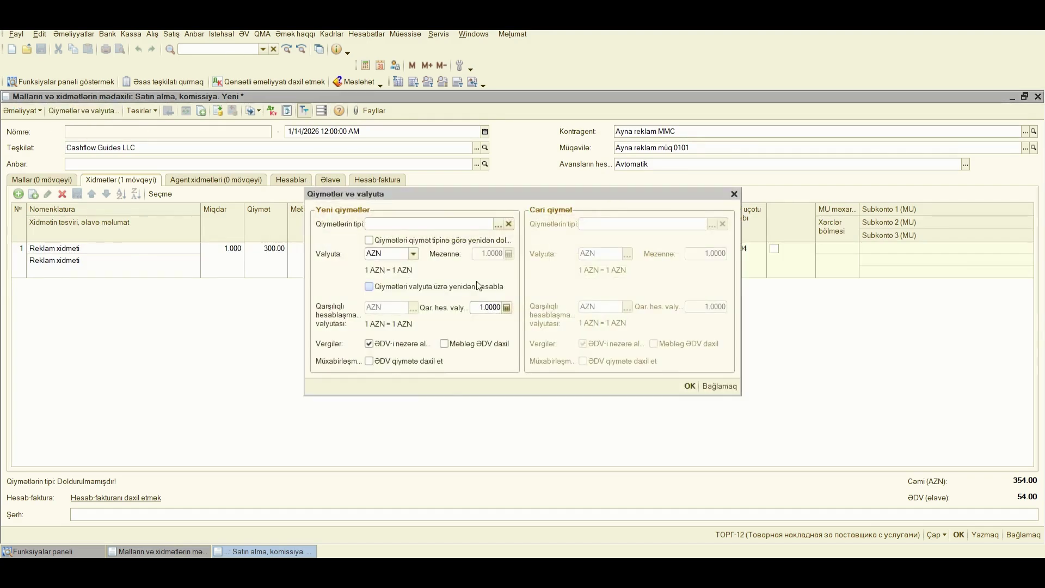
click(734, 194)
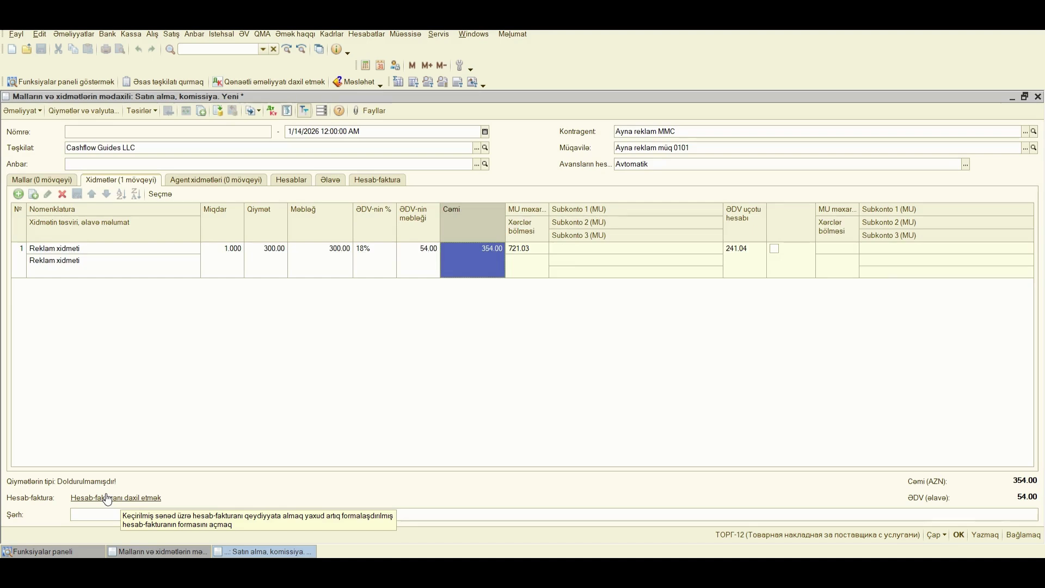
Copy the contract name Ayna reklam müq 0101 from the Müqavilə field into the document's Şərh comment
click(116, 514)
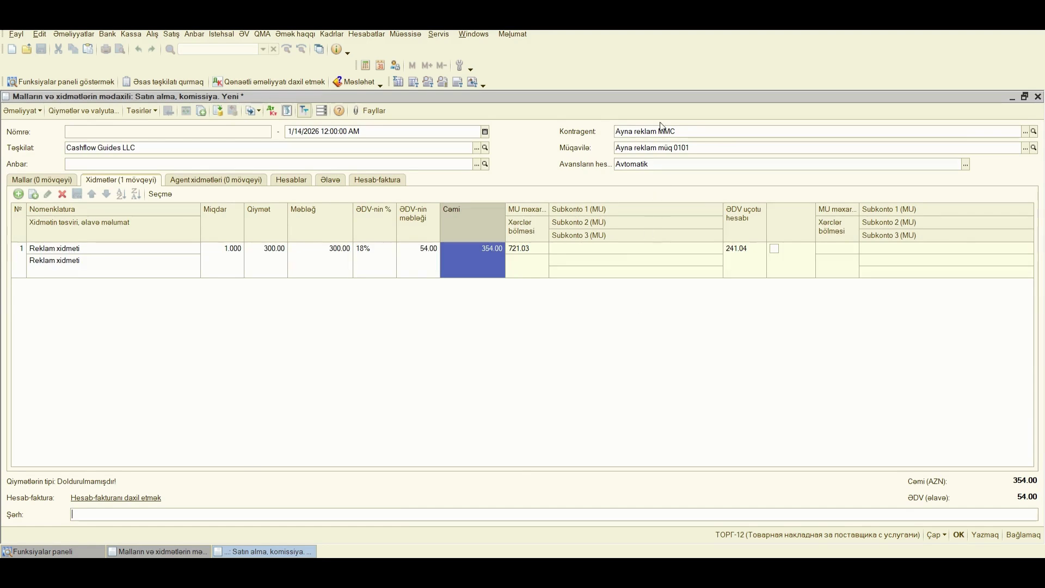
click(671, 147)
click(662, 131)
double_click(659, 130)
click(682, 147)
right_click(681, 147)
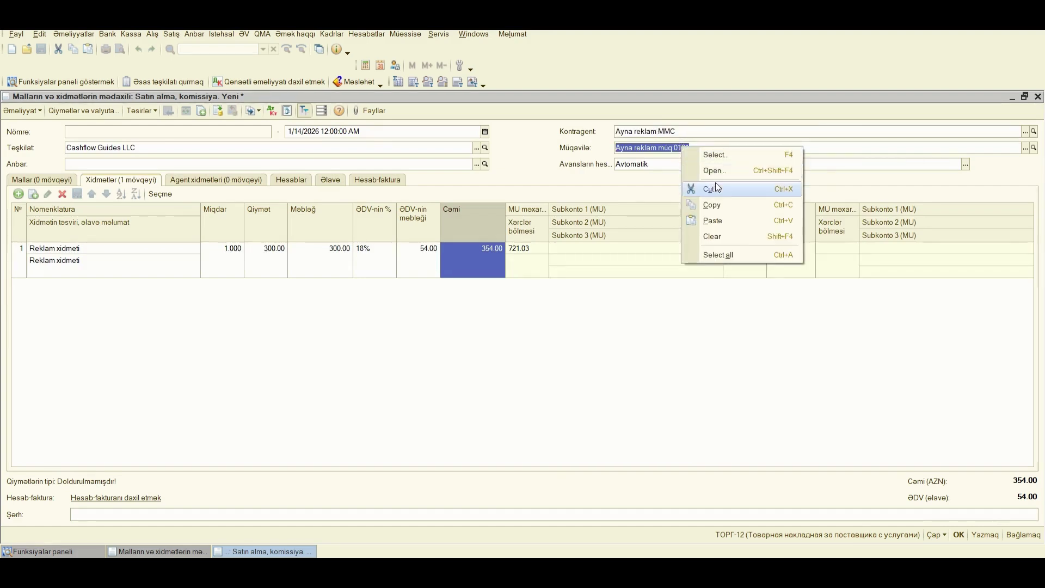
click(713, 205)
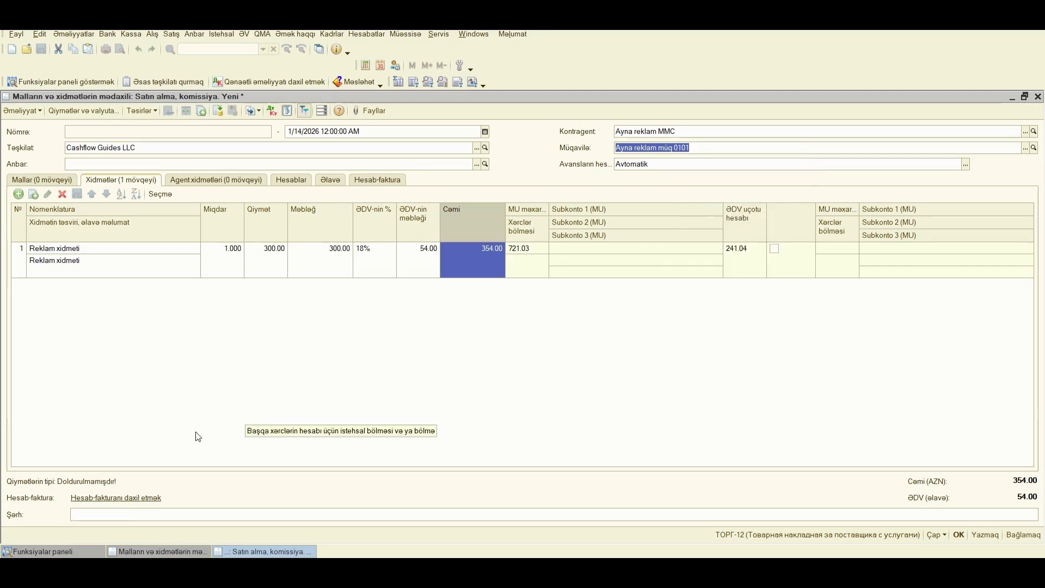
click(111, 517)
right_click(112, 517)
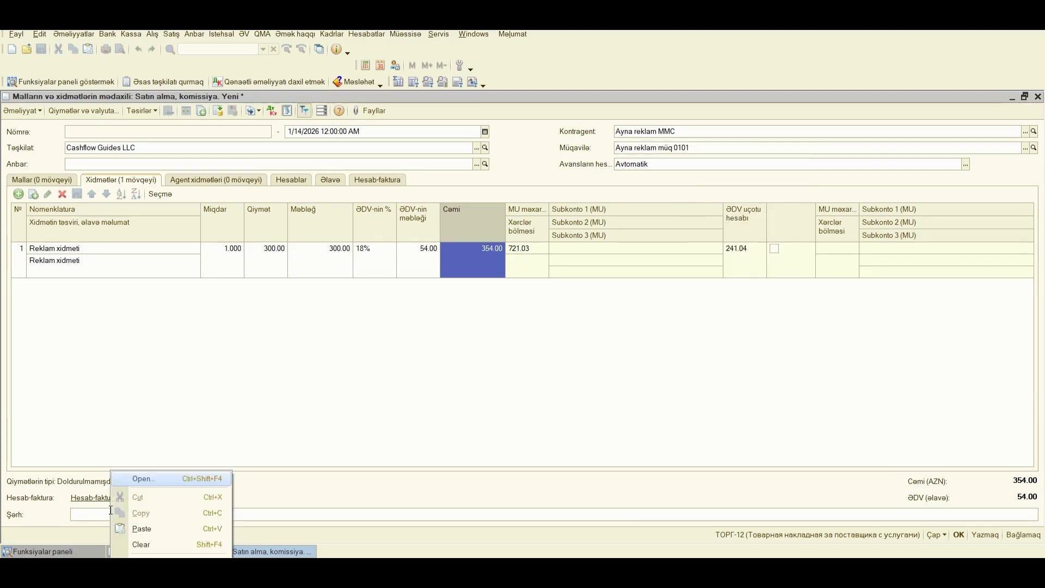
click(147, 529)
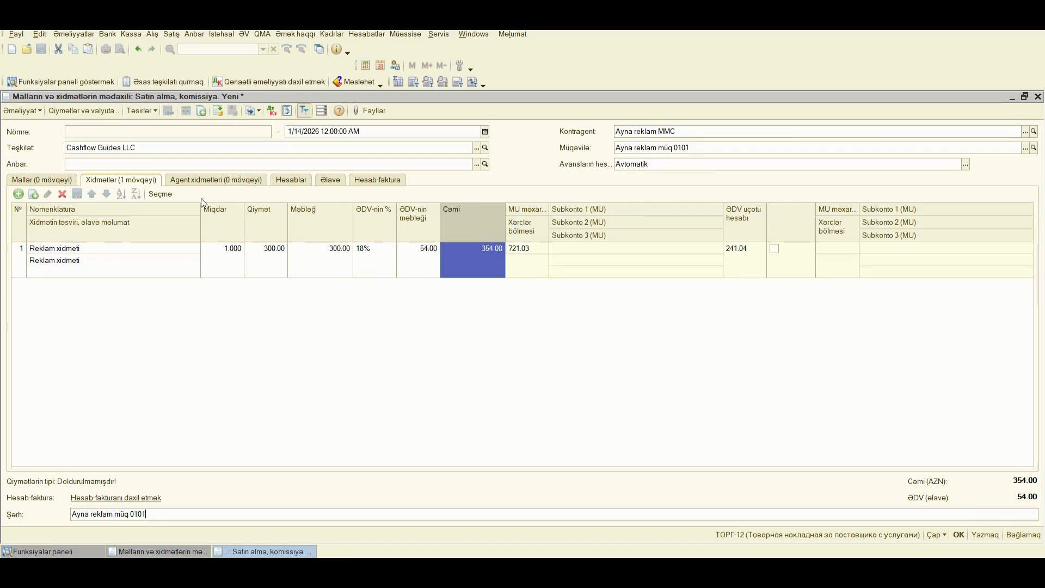
Look through the agent services, accounts and invoice sections, and set the receipt's document date to 1/20/2025
click(209, 182)
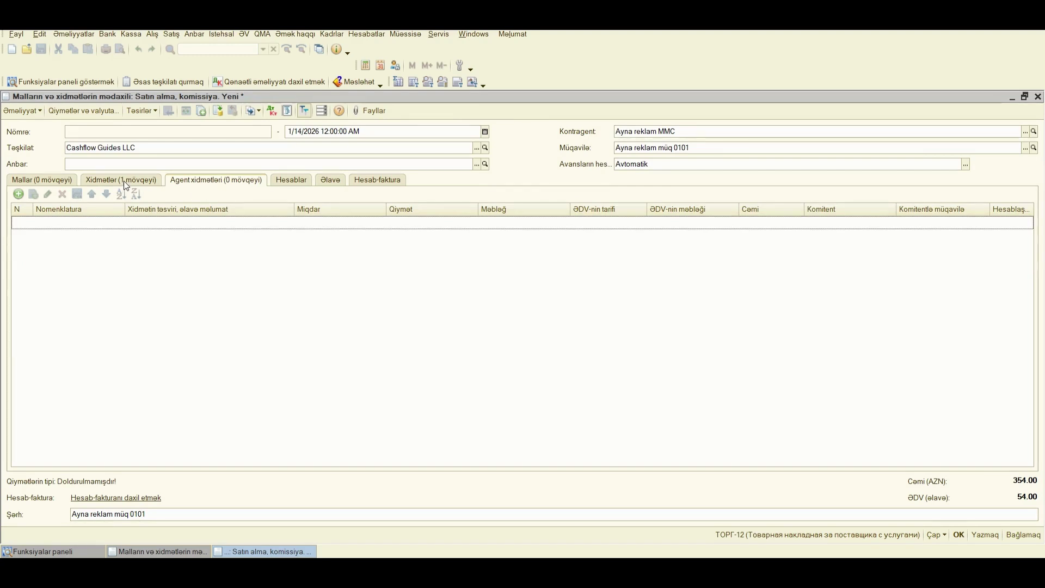
click(298, 180)
click(378, 179)
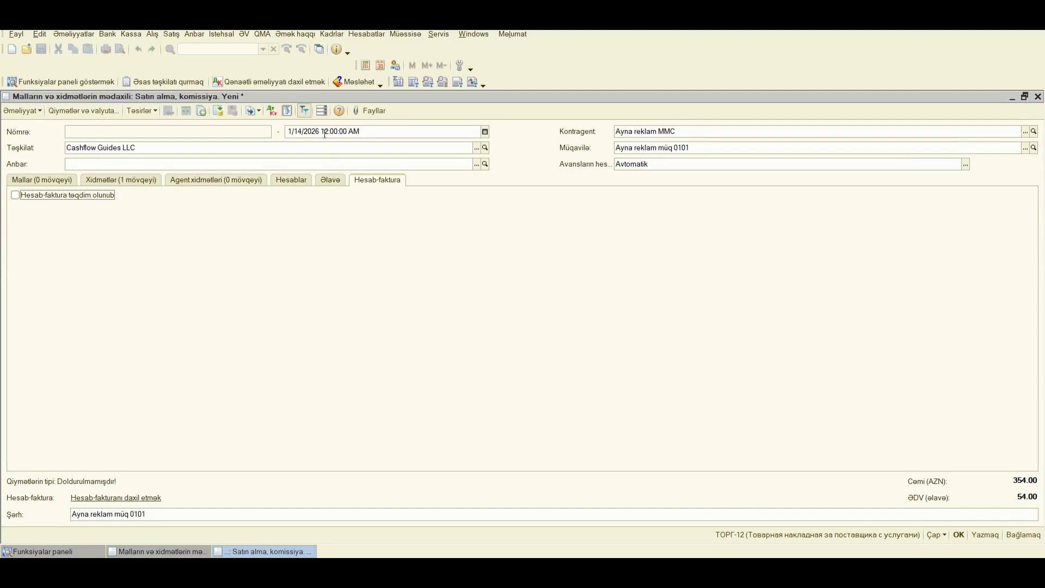
double_click(326, 131)
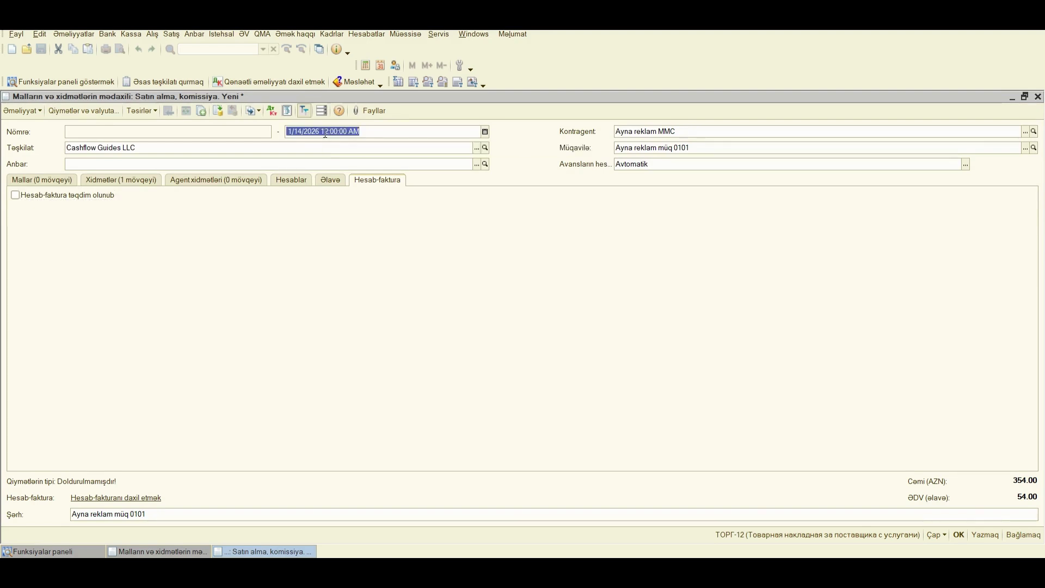
key(BackSpace)
text(01/)
text(20/2025)
key(Tab)
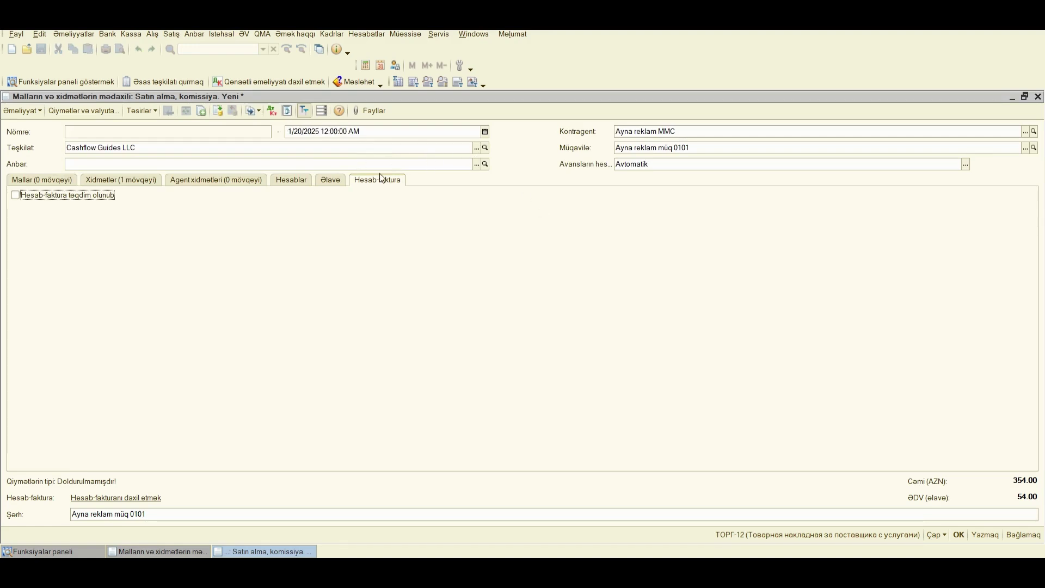
Set the receipt's settlement account with the counterparty to 535 and its advance settlement account to 243
click(302, 182)
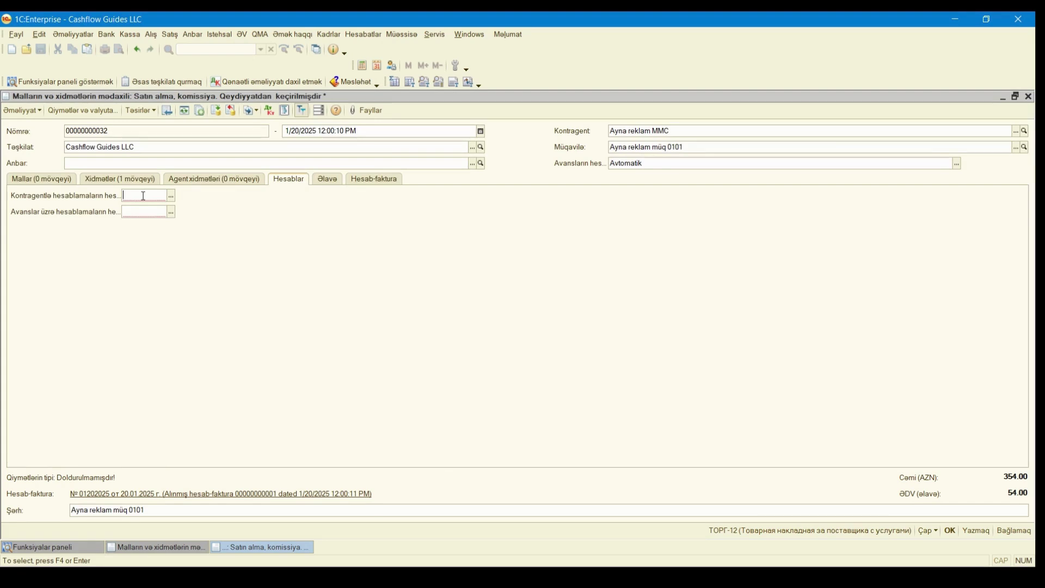
text(535)
key(Return)
text(243)
key(Return)
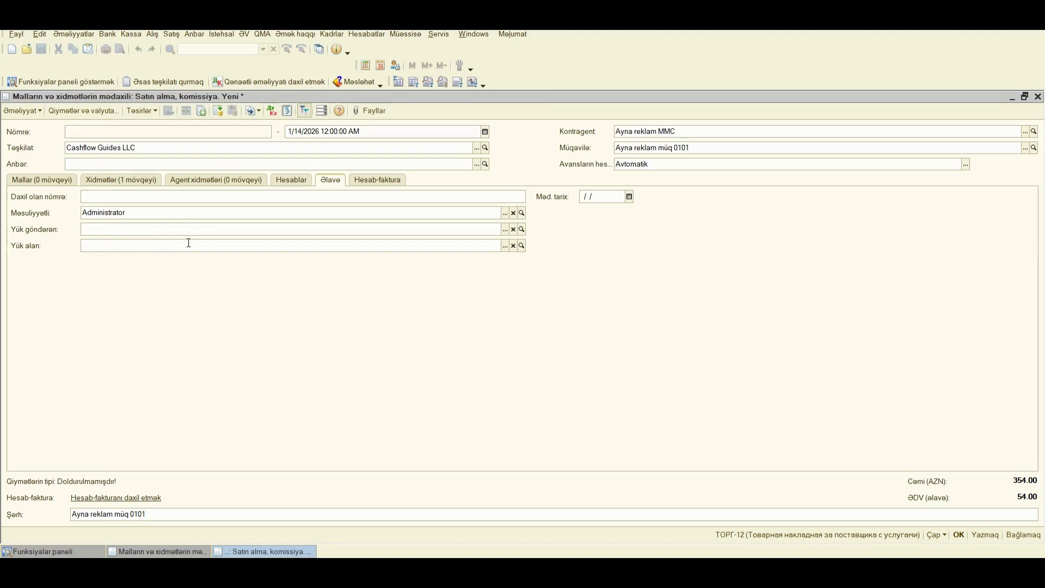
Try the Hesab-faktura təqdim olunub option, turn it off again, and try to enter the invoice from the unsaved receipt
click(195, 196)
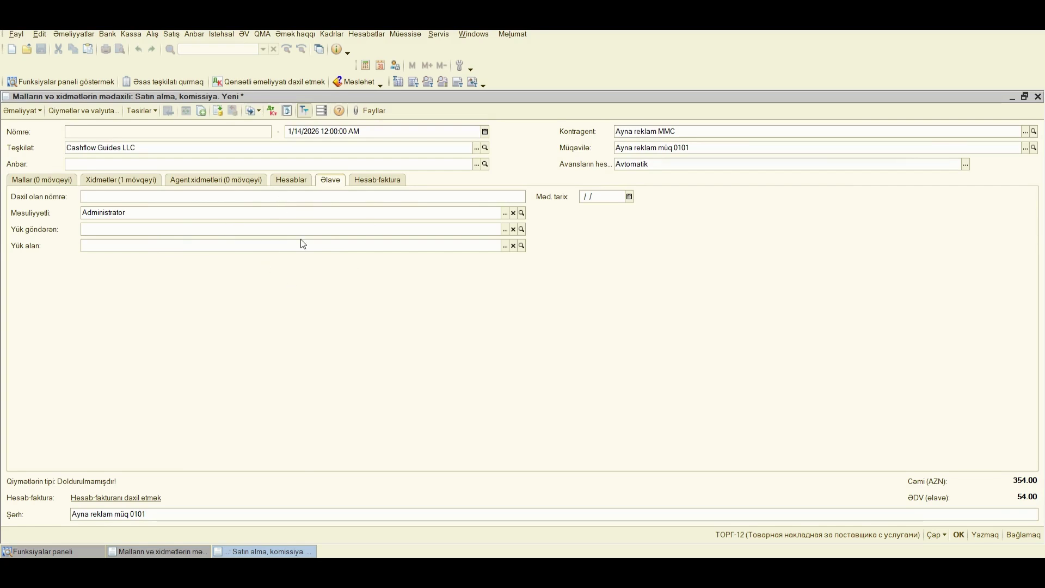
click(398, 181)
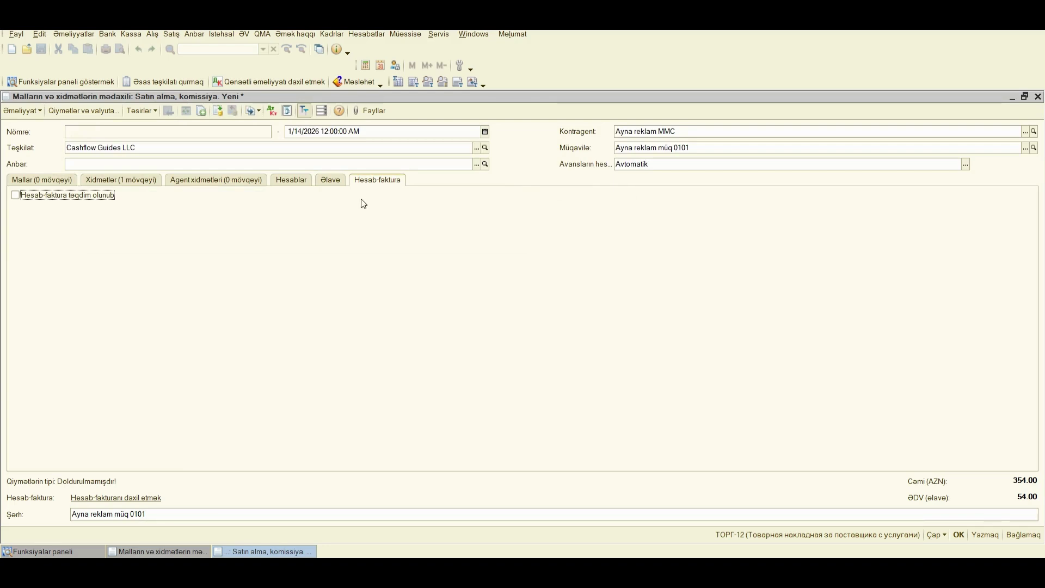
click(15, 195)
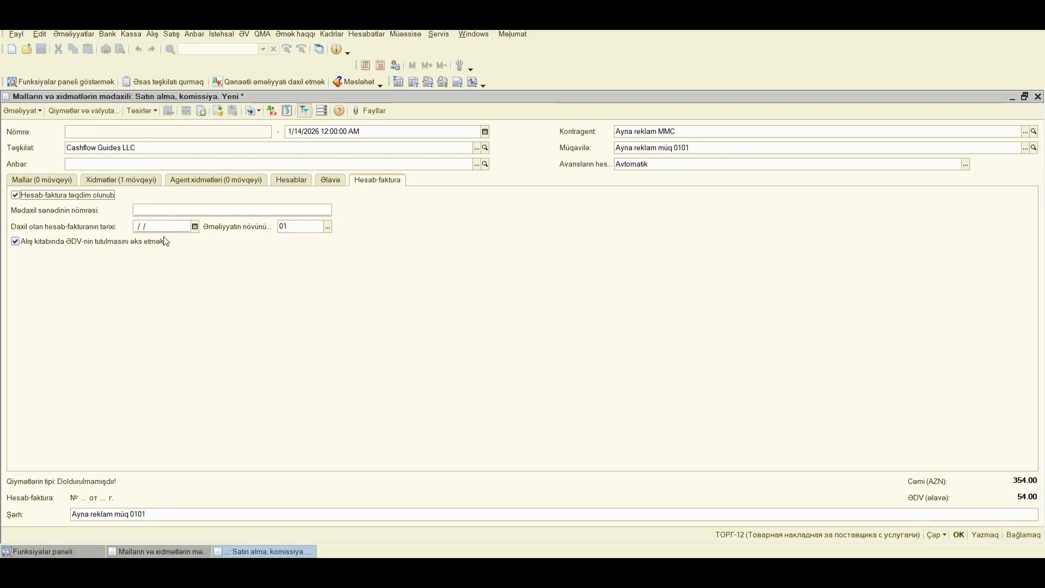
click(175, 210)
click(163, 227)
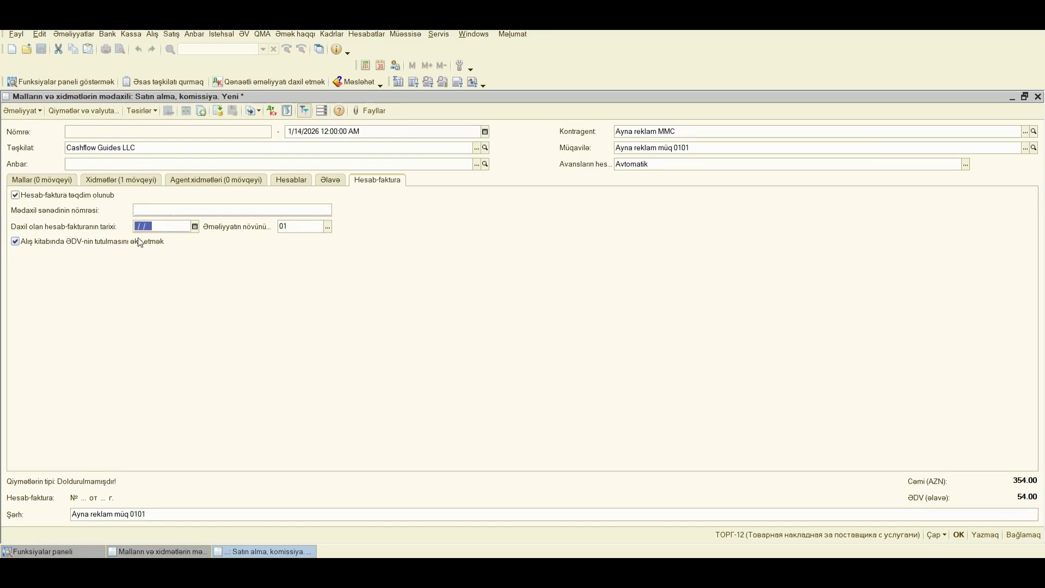
click(16, 195)
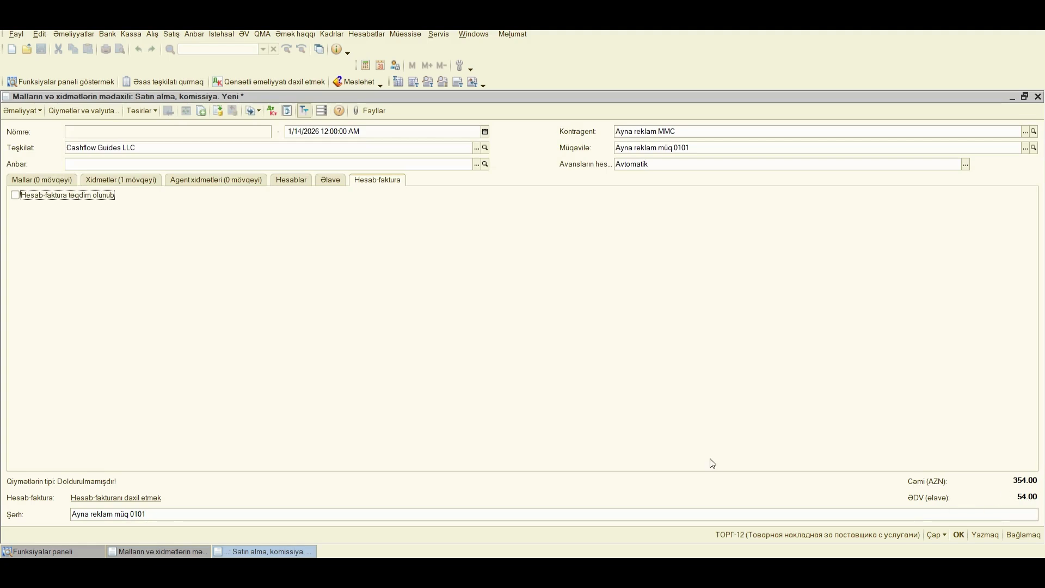
click(116, 503)
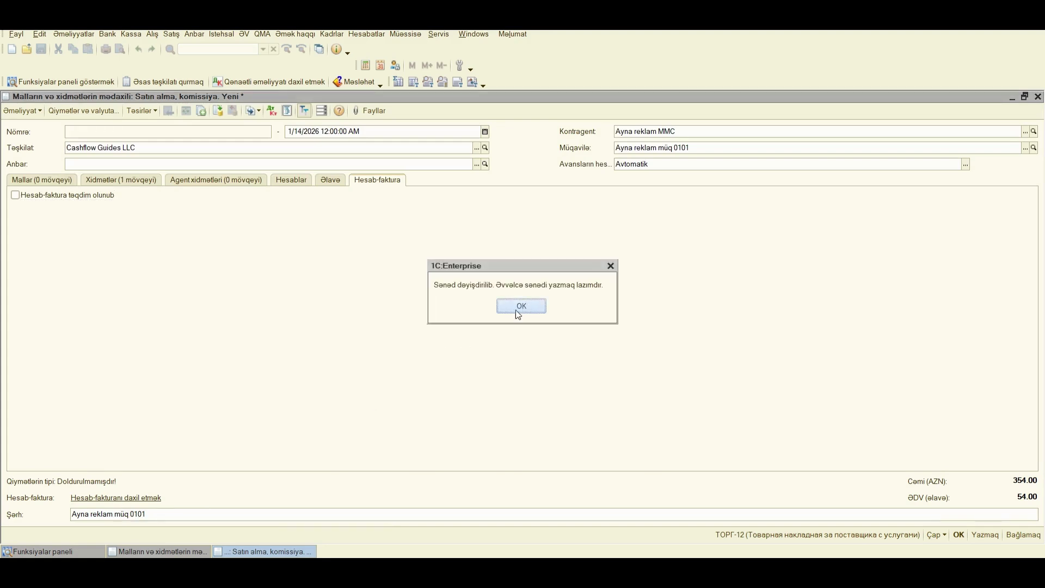
click(611, 266)
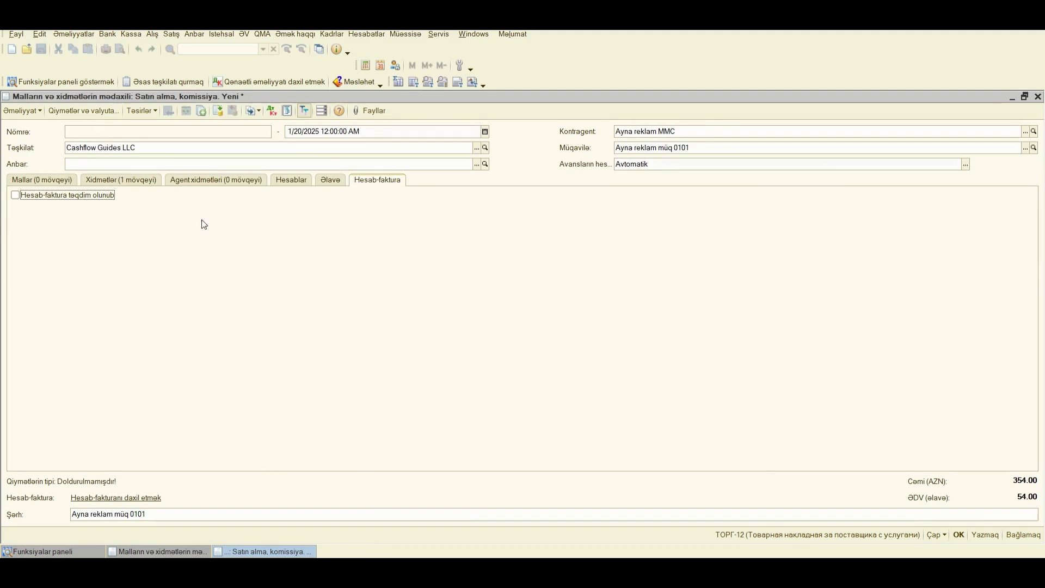
Post the receipt with its Reklam xidmeti service row and open the resulting accounting entries
click(100, 177)
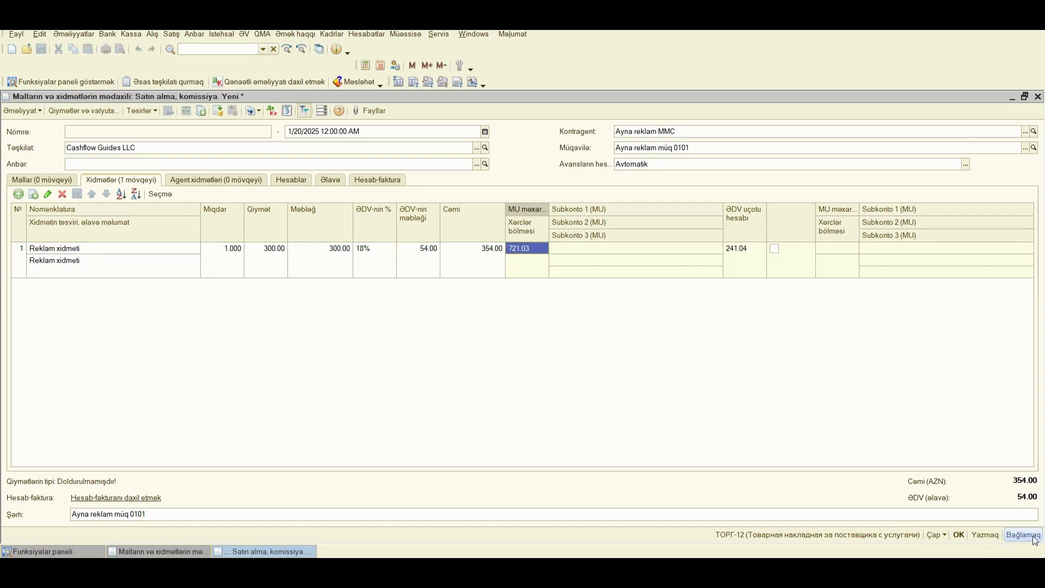
click(218, 111)
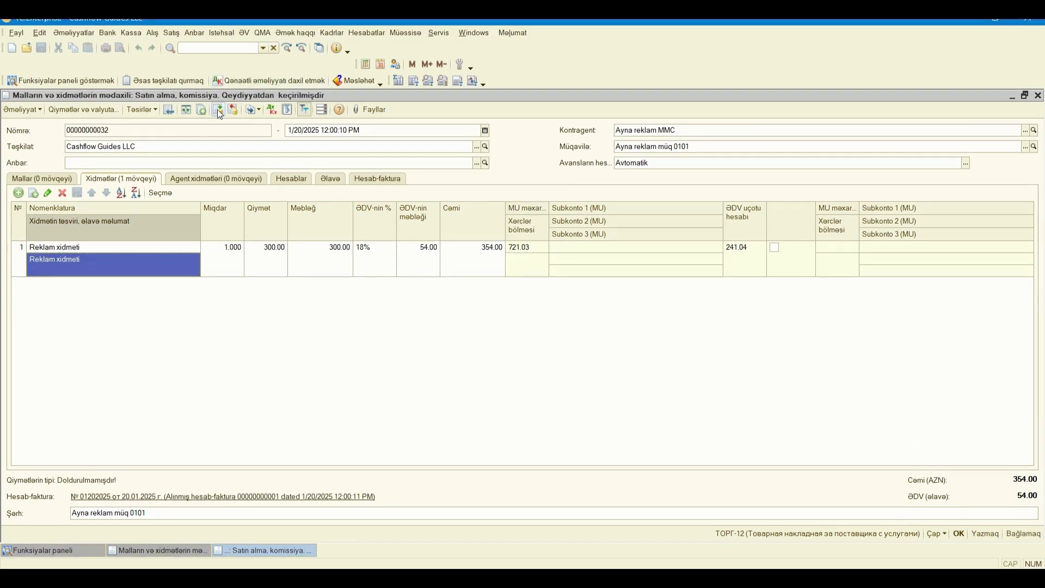
click(271, 110)
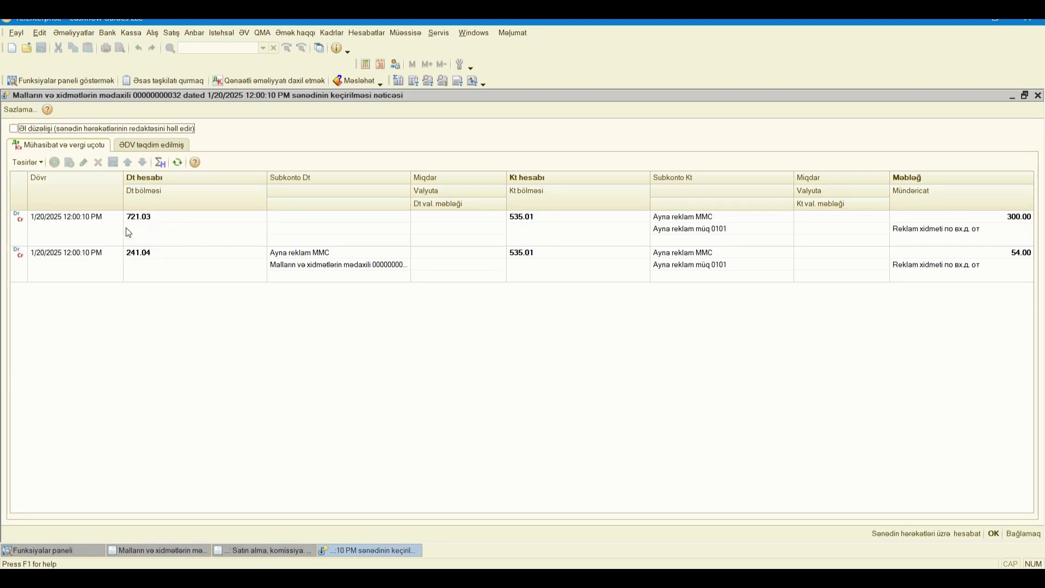
Examine the debit and credit accounts, counterparty and amount of the service entry and the VAT entry
click(156, 222)
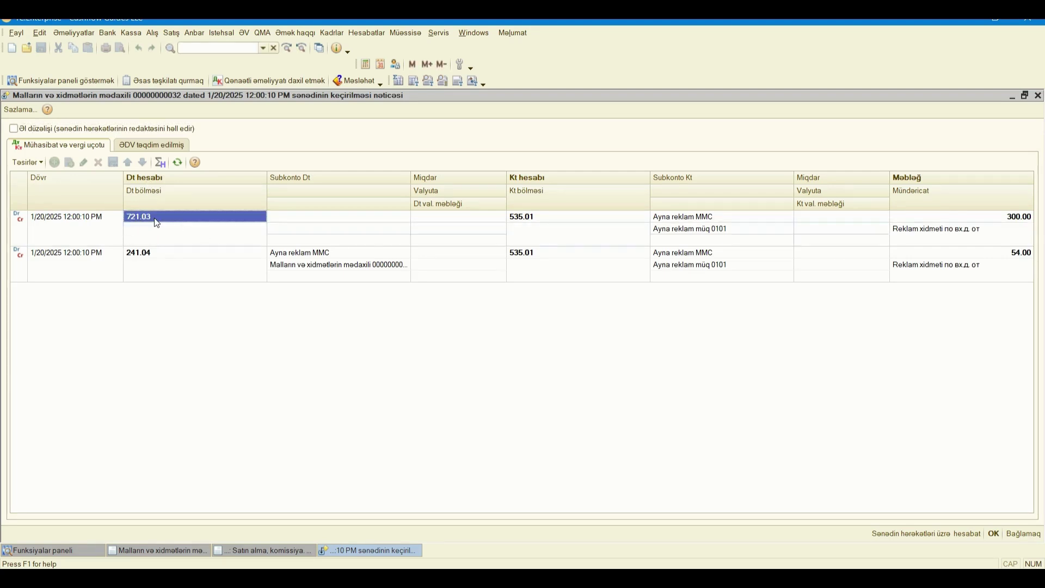
click(1011, 221)
click(545, 219)
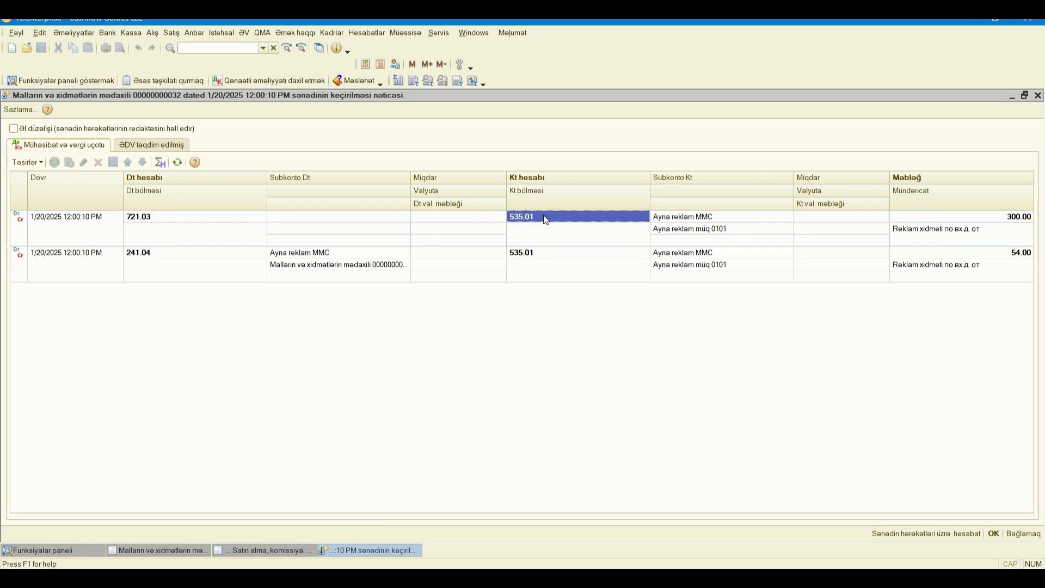
click(682, 218)
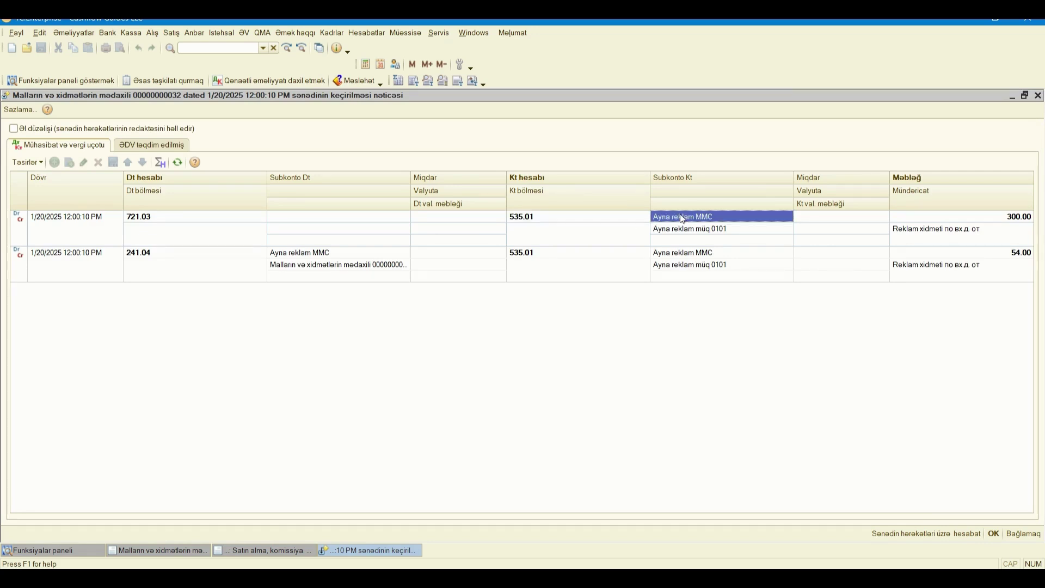
click(138, 255)
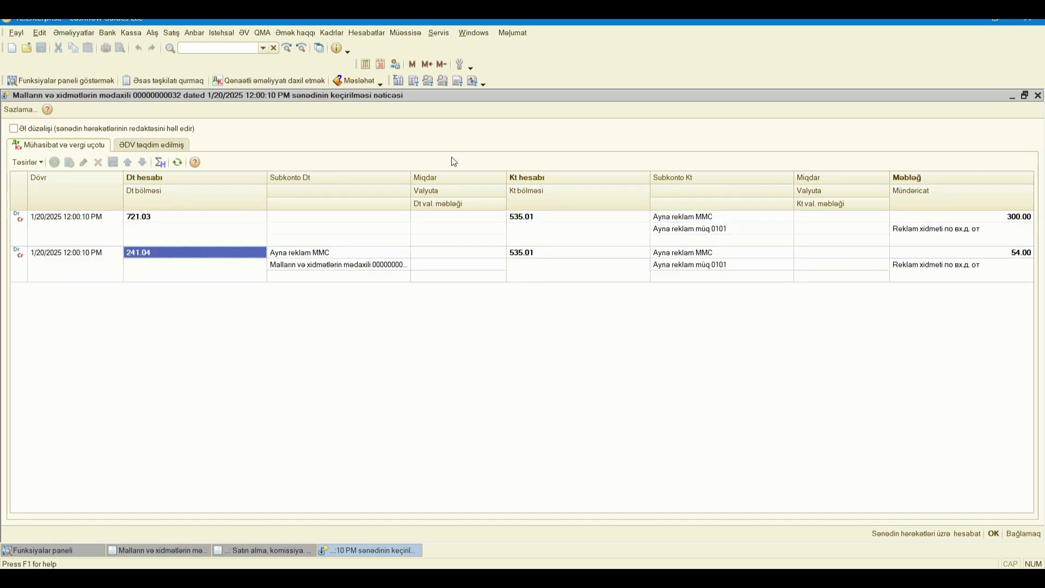
click(701, 256)
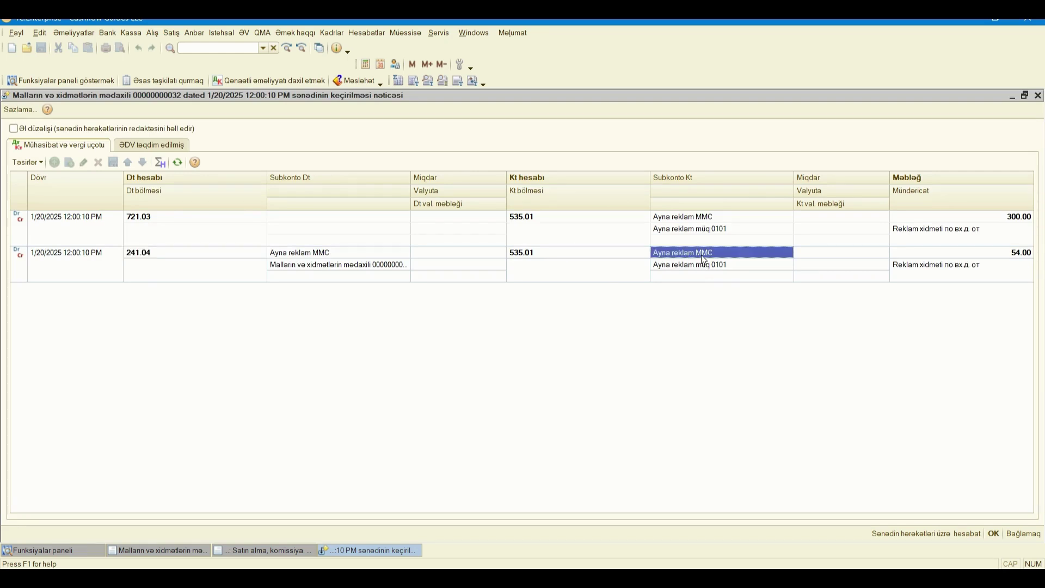
click(1014, 252)
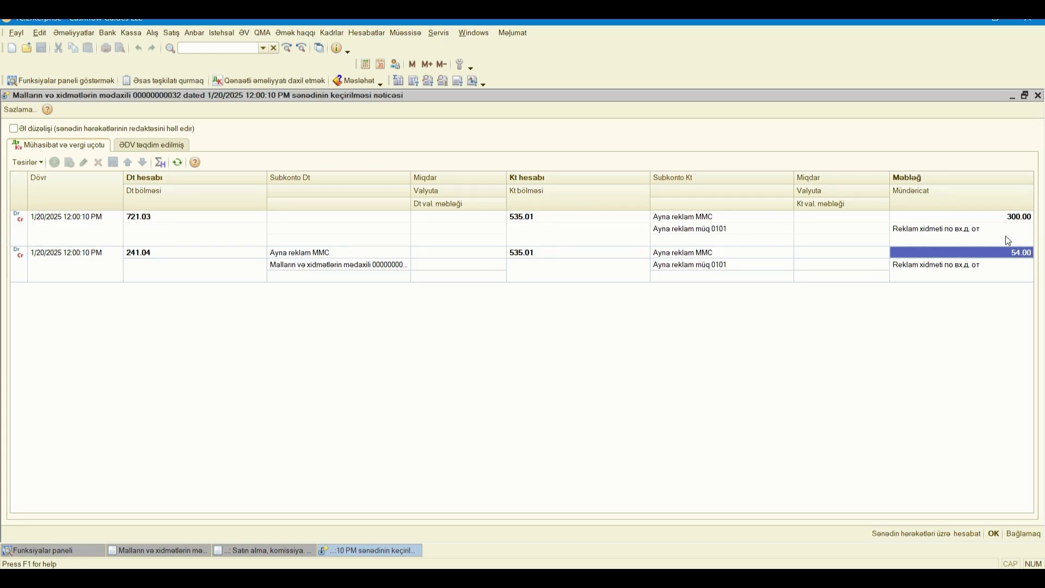
click(528, 252)
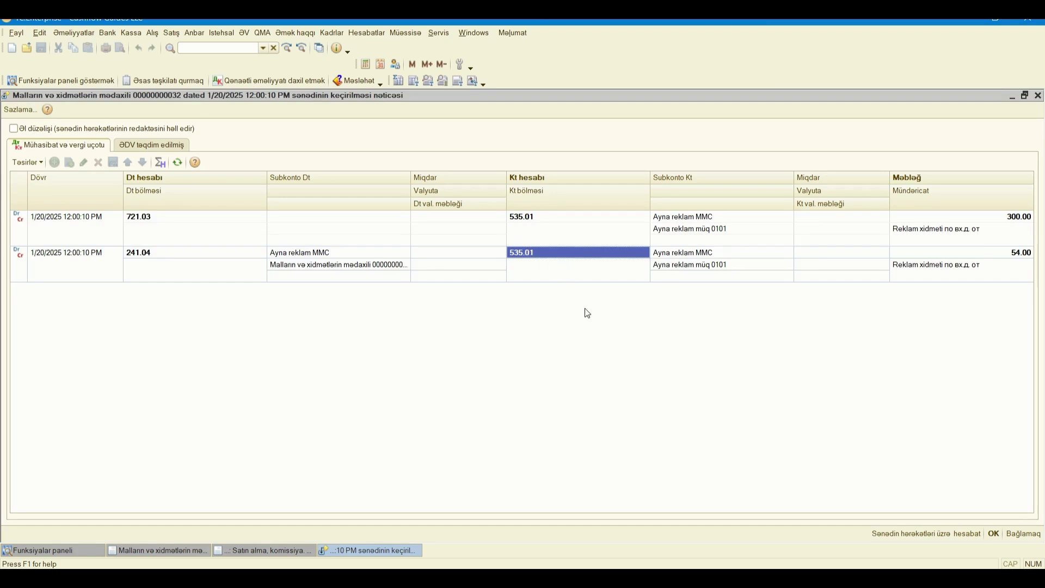